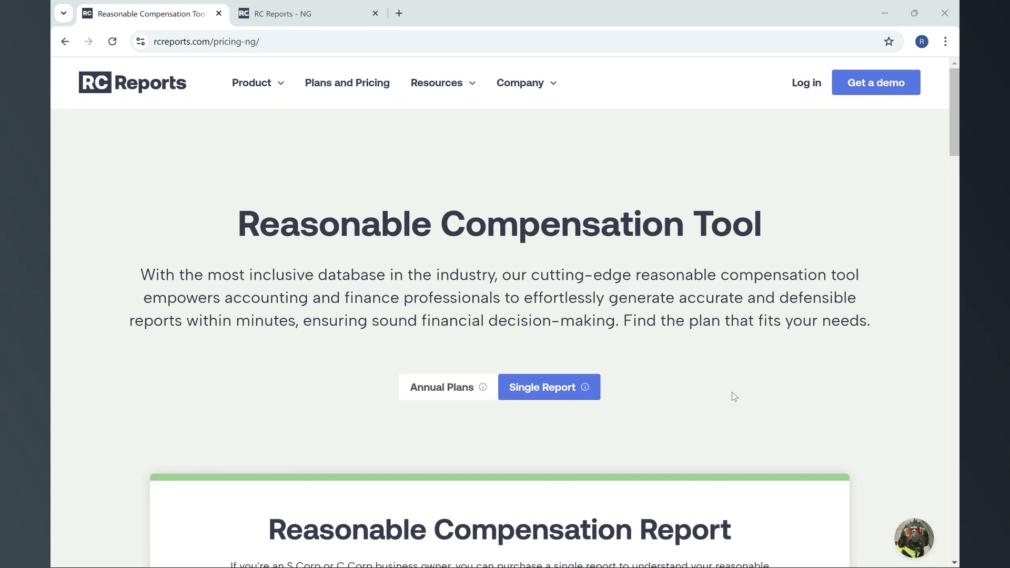
Step: Examine the single report's price, the available add-ons and their costs, and the How It Works instructions on the pricing page
{"action": "scroll", "coordinate": [733, 394], "scroll_direction": "down", "scroll_amount": 6}
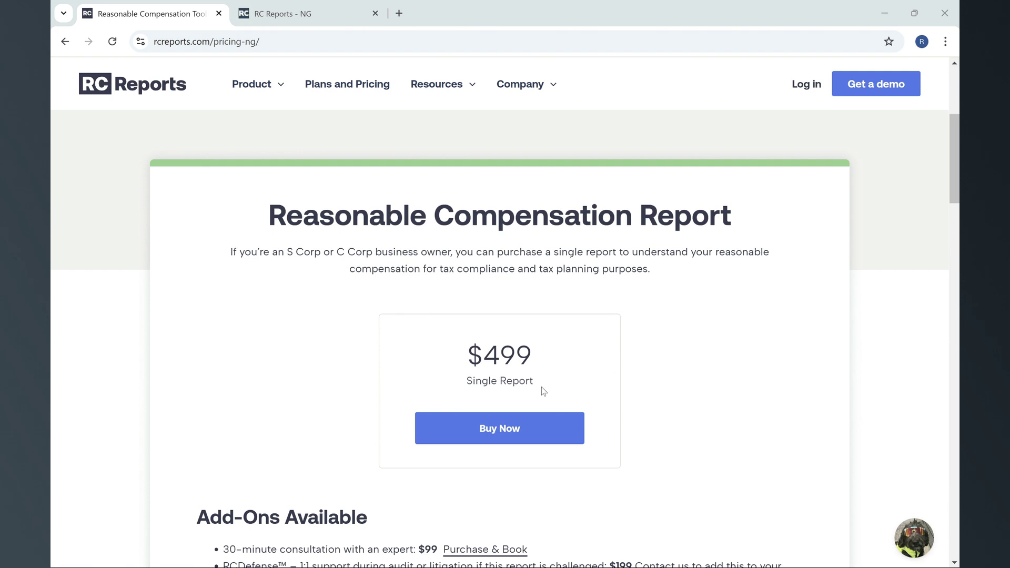
{"action": "left_click_drag", "start_coordinate": [535, 383], "coordinate": [459, 357]}
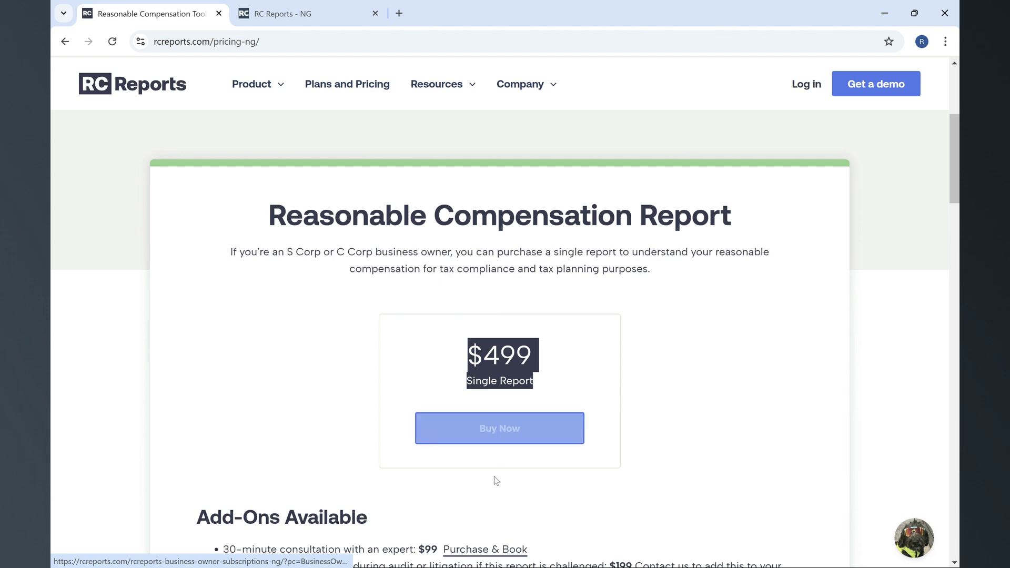
{"action": "scroll", "coordinate": [476, 462], "scroll_direction": "down", "scroll_amount": 1}
{"action": "scroll", "coordinate": [475, 420], "scroll_direction": "down", "scroll_amount": 1}
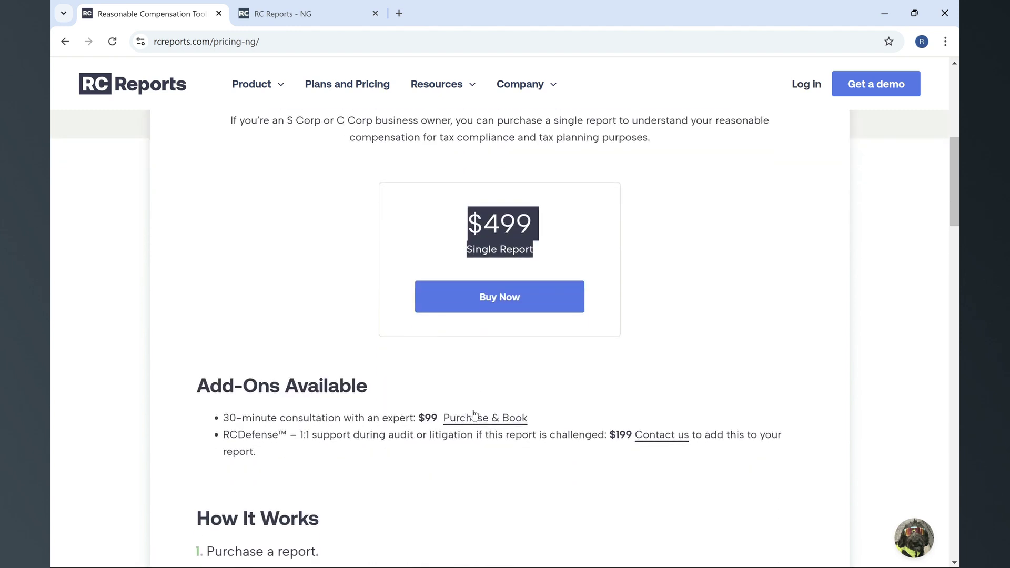
{"action": "scroll", "coordinate": [434, 473], "scroll_direction": "down", "scroll_amount": 1}
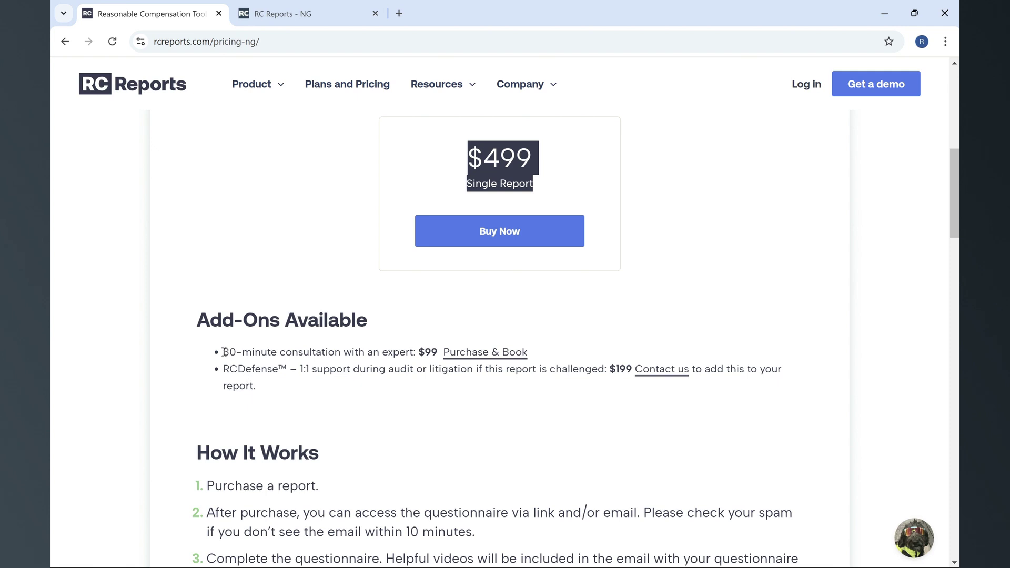
{"action": "left_click_drag", "start_coordinate": [224, 352], "coordinate": [438, 356]}
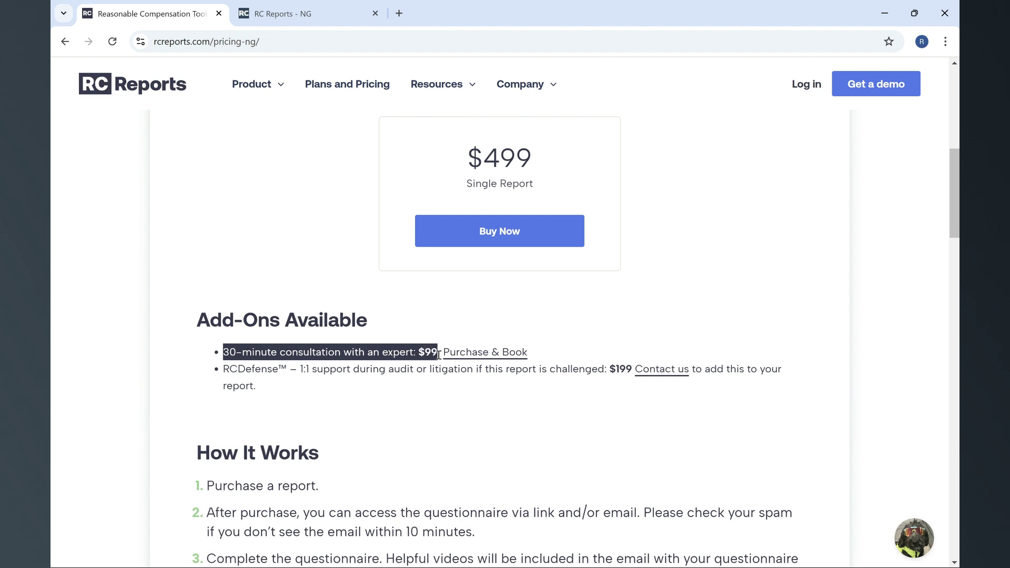
{"action": "left_click", "coordinate": [282, 388]}
{"action": "left_click_drag", "start_coordinate": [225, 369], "coordinate": [631, 373]}
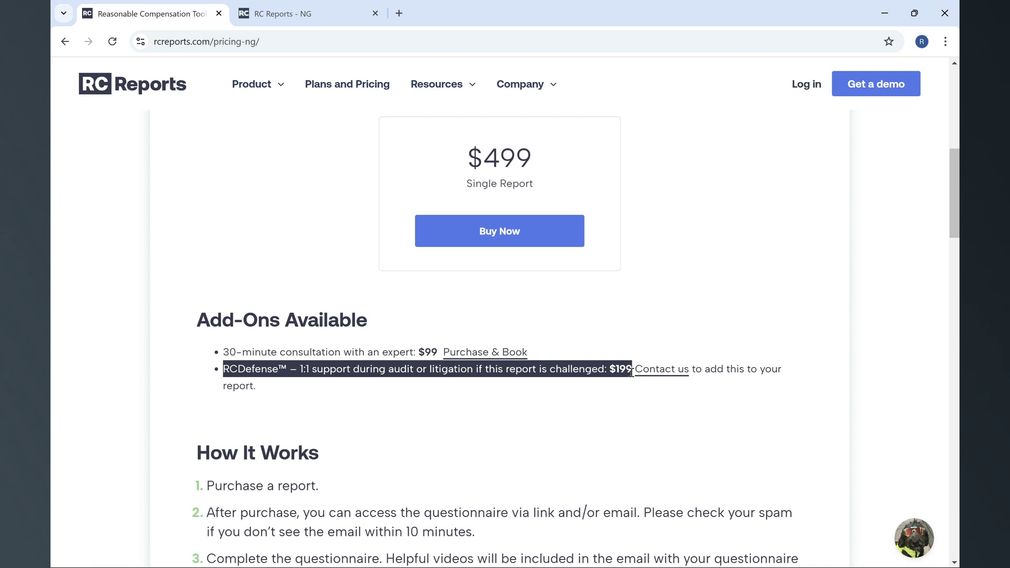
{"action": "scroll", "coordinate": [504, 410], "scroll_direction": "down", "scroll_amount": 1}
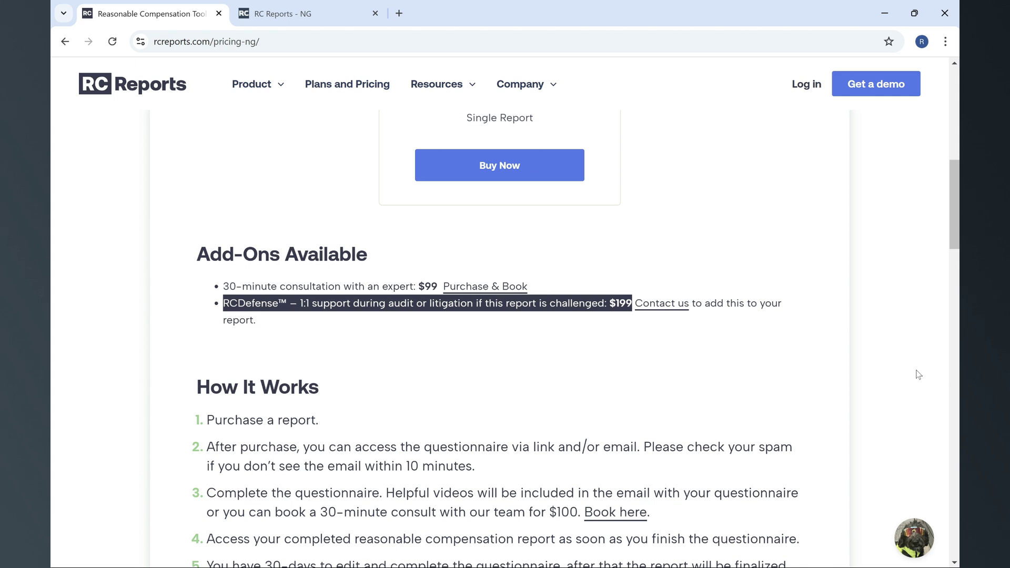
Step: Bring up the Individual Report Purchase email with the interview link, and switch to the RC Reports interview's Time & Location page
{"action": "key", "text": "alt+Tab"}
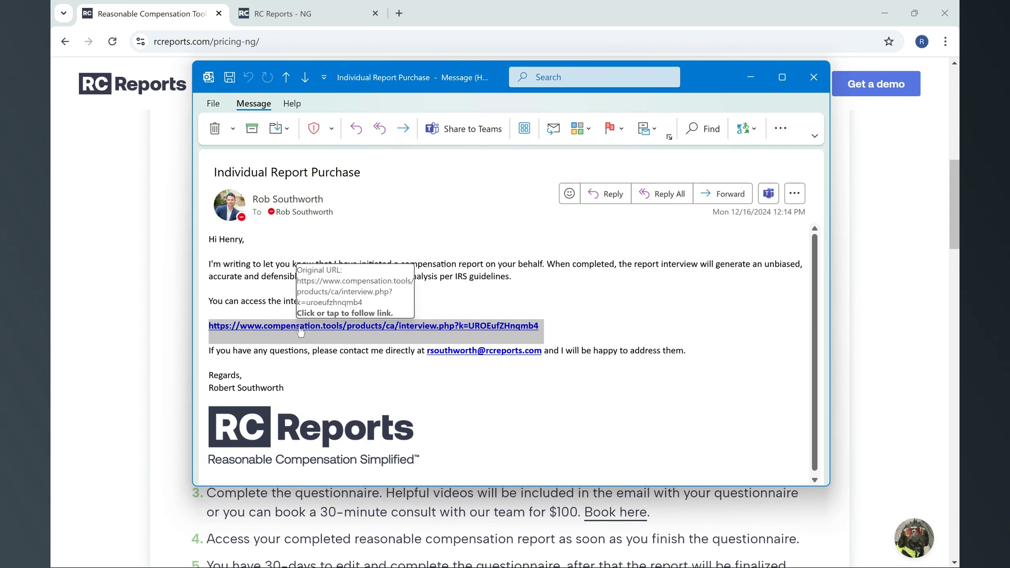
{"action": "left_click", "coordinate": [311, 10]}
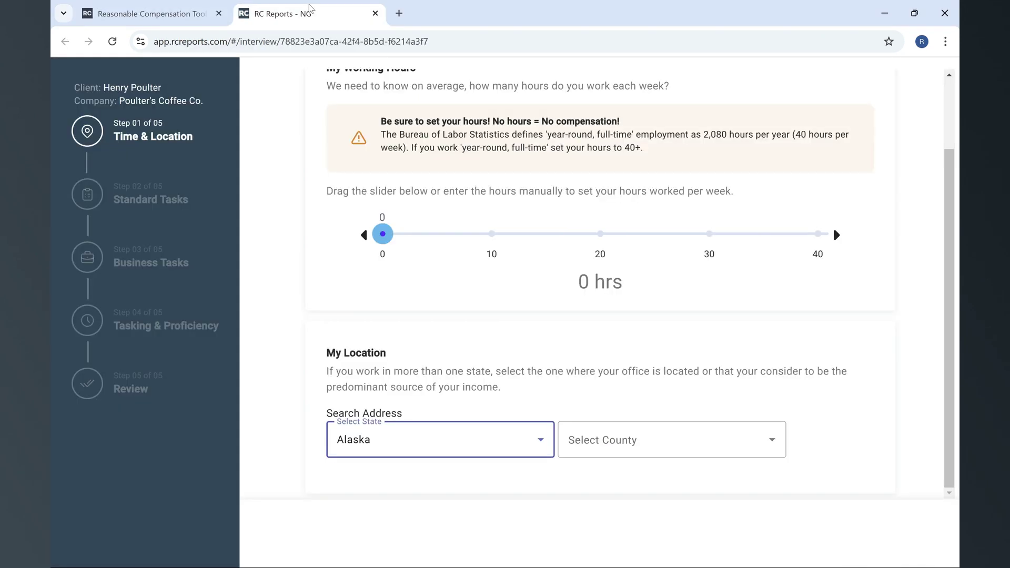
{"action": "scroll", "coordinate": [530, 209], "scroll_direction": "up", "scroll_amount": 1}
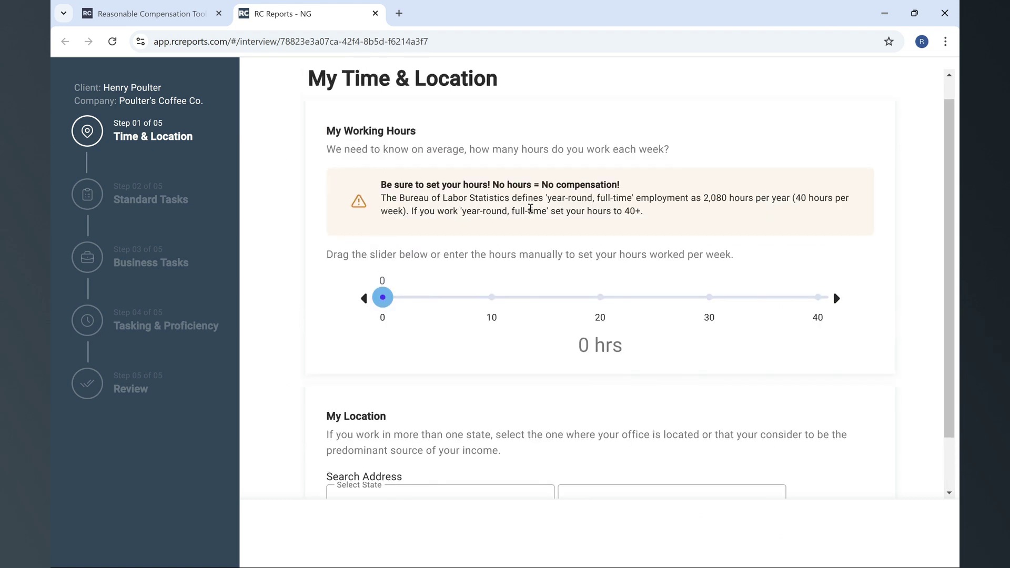
{"action": "scroll", "coordinate": [530, 209], "scroll_direction": "up", "scroll_amount": 1}
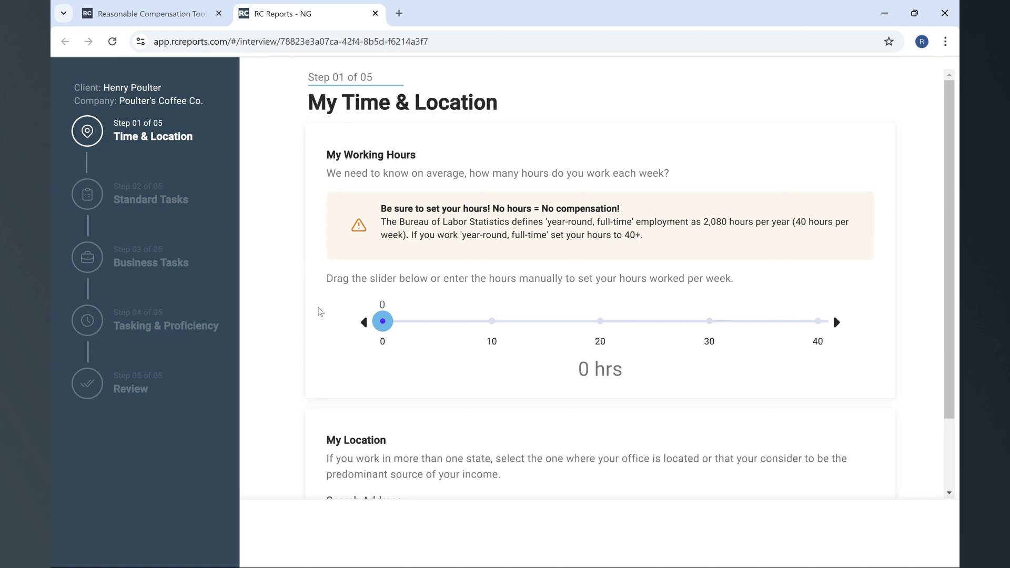
Step: Set the weekly working hours to 34 and the work location to Adams County, Colorado
{"action": "left_click_drag", "start_coordinate": [383, 323], "coordinate": [749, 326]}
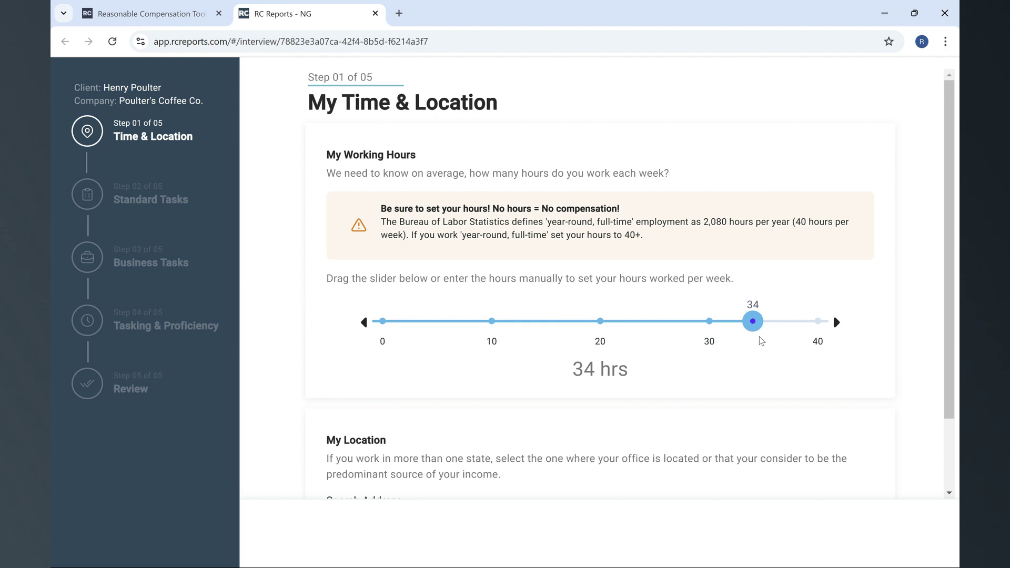
{"action": "scroll", "coordinate": [328, 368], "scroll_direction": "down", "scroll_amount": 2}
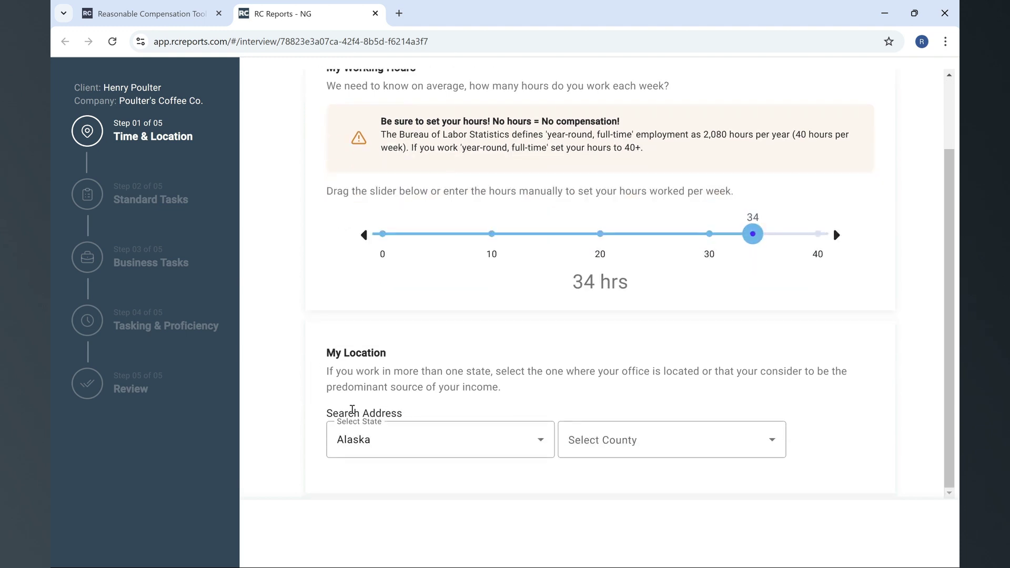
{"action": "left_click", "coordinate": [458, 444]}
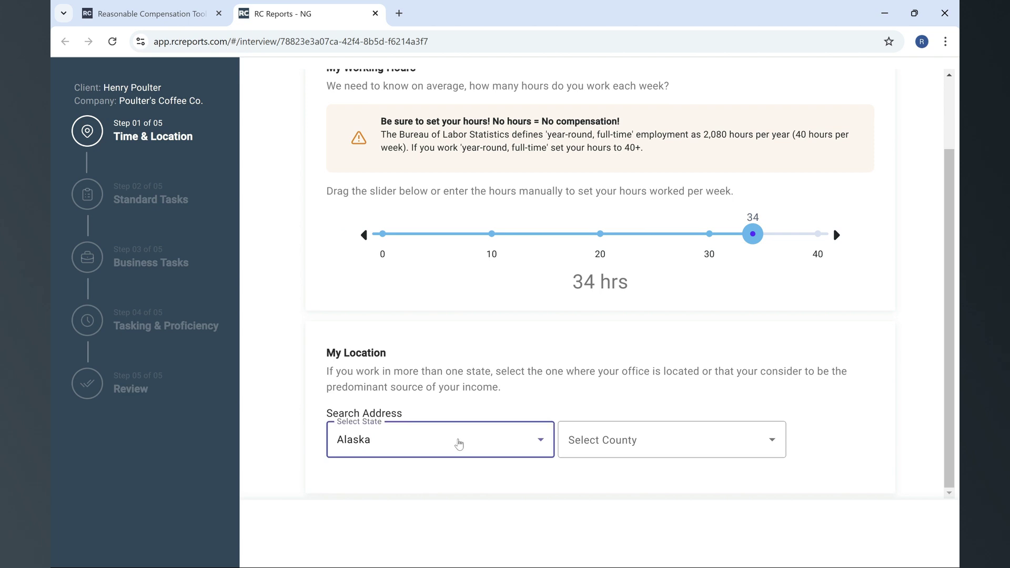
{"action": "scroll", "coordinate": [419, 311], "scroll_direction": "down", "scroll_amount": 3}
{"action": "scroll", "coordinate": [420, 311], "scroll_direction": "down", "scroll_amount": 2}
{"action": "scroll", "coordinate": [418, 338], "scroll_direction": "down", "scroll_amount": 2}
{"action": "scroll", "coordinate": [417, 338], "scroll_direction": "up", "scroll_amount": 4}
{"action": "left_click", "coordinate": [408, 322]}
{"action": "left_click", "coordinate": [667, 440]}
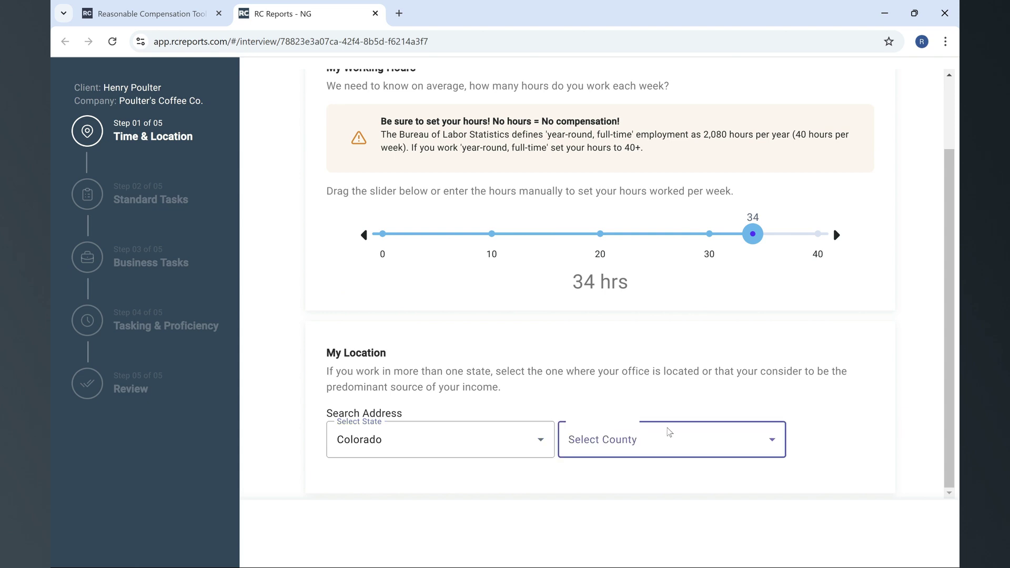
{"action": "left_click", "coordinate": [612, 292]}
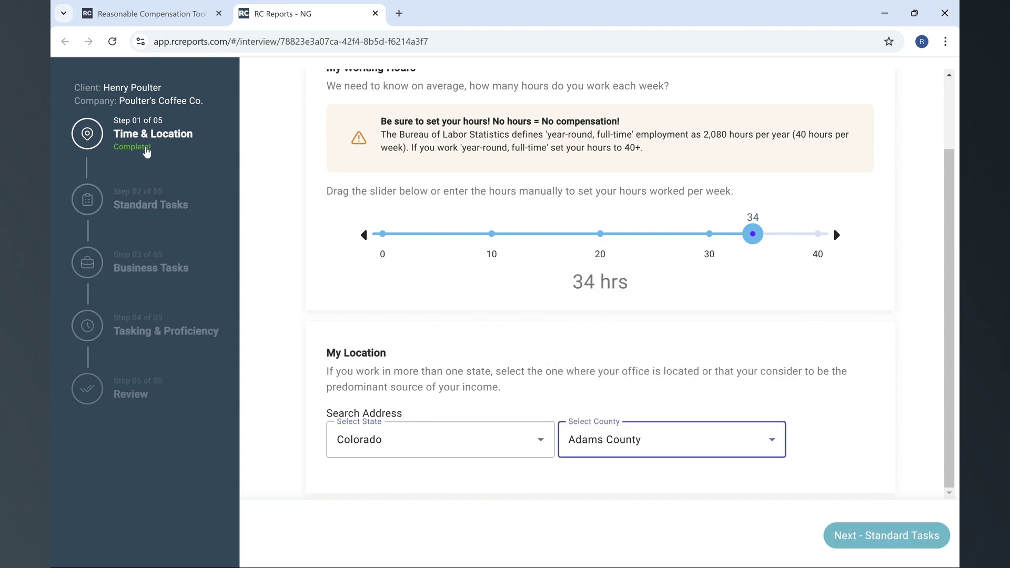
Step: In Standard Tasks, add Janitor or Custodian from Maintenance and Bookkeeper from Finance
{"action": "left_click", "coordinate": [836, 535]}
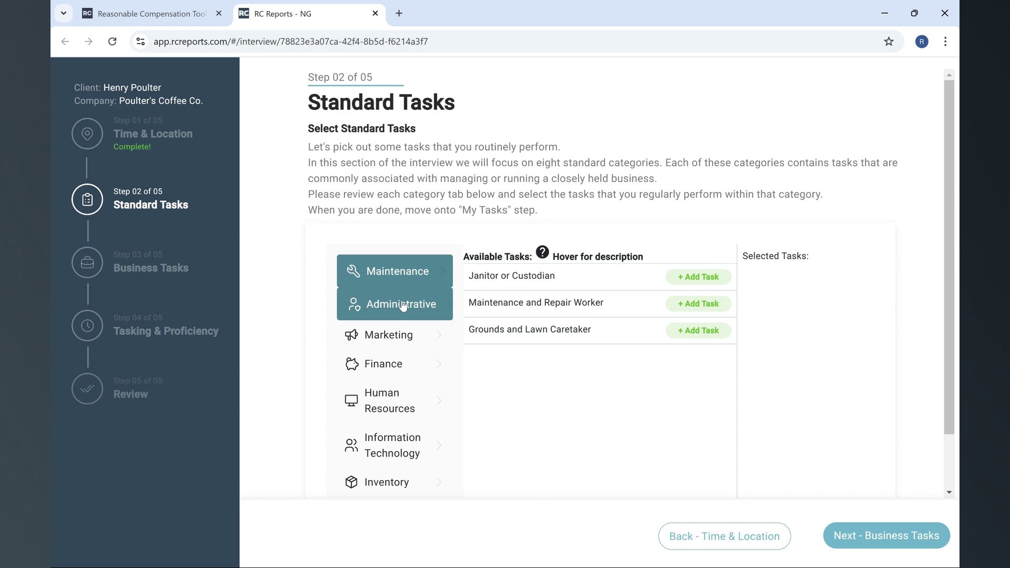
{"action": "mouse_move", "coordinate": [504, 282]}
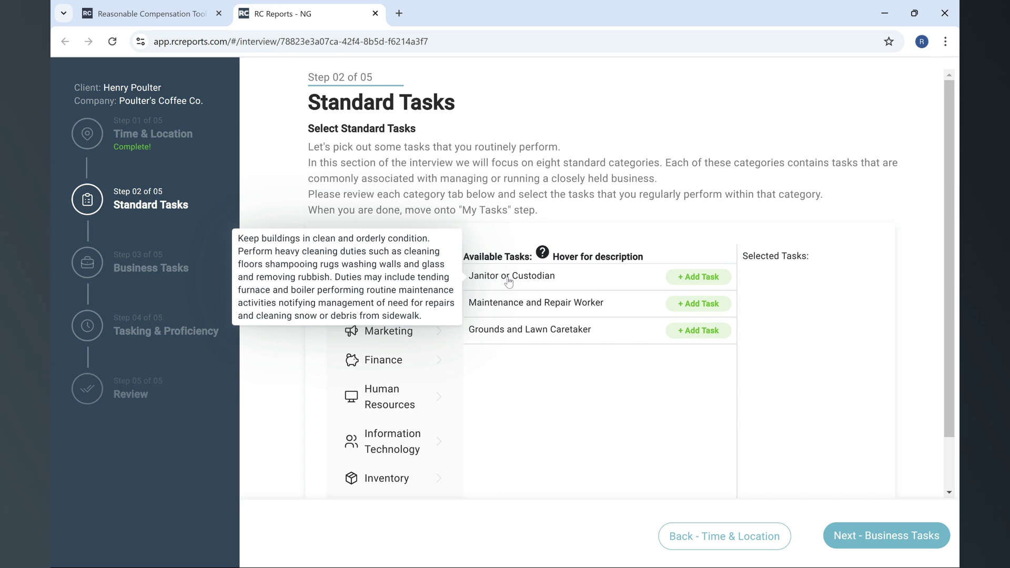
{"action": "left_click", "coordinate": [697, 277]}
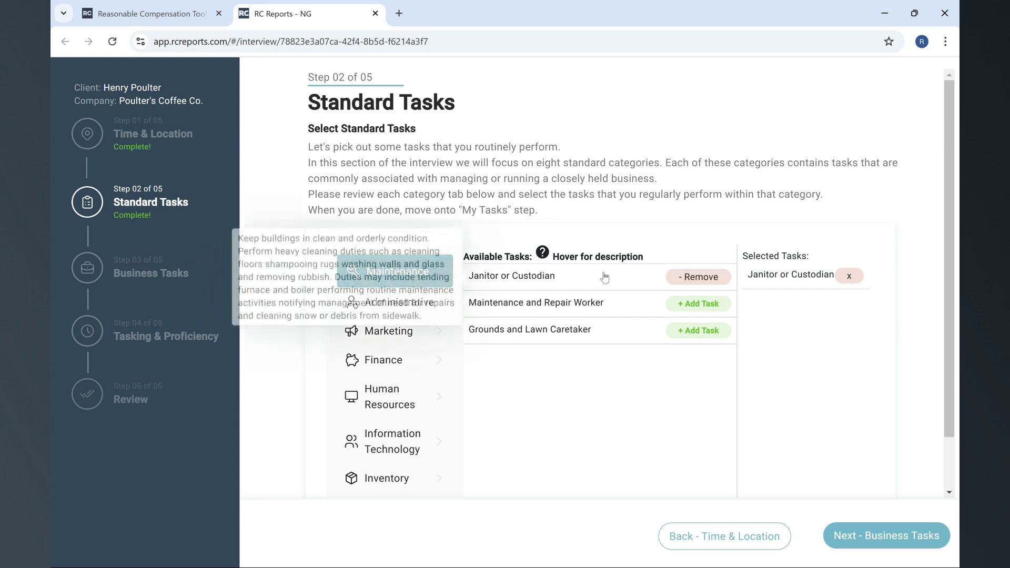
{"action": "left_click", "coordinate": [391, 368]}
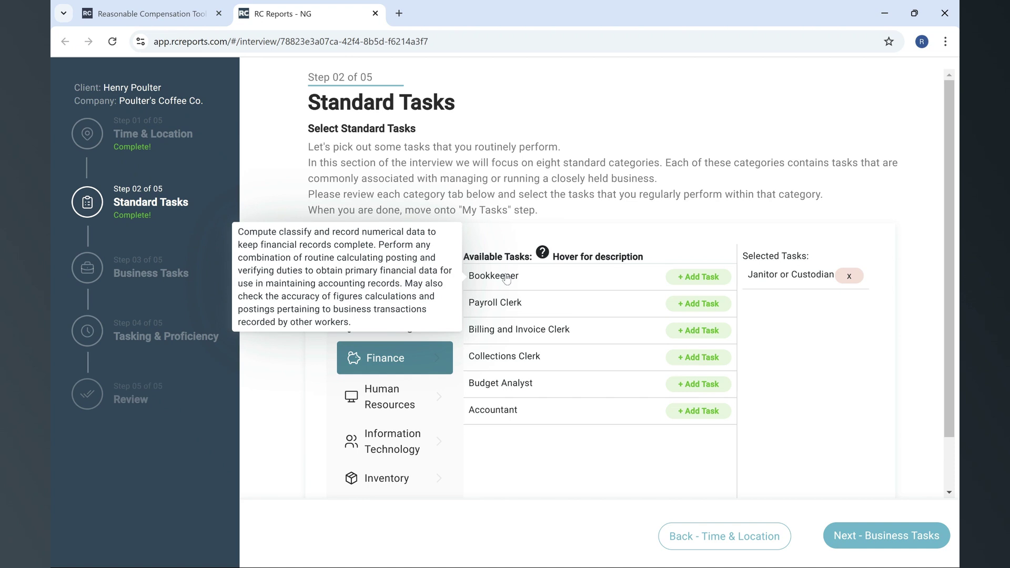
{"action": "left_click", "coordinate": [698, 276]}
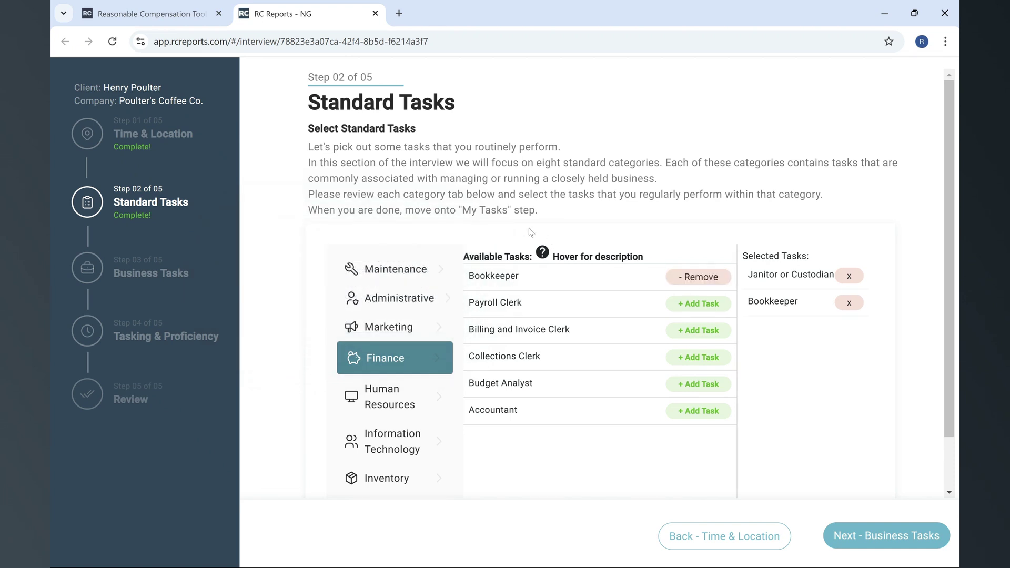
Step: Add Supervisor of Retail Sales Workers from the Management category and continue to Business Tasks
{"action": "scroll", "coordinate": [400, 286], "scroll_direction": "down", "scroll_amount": 1}
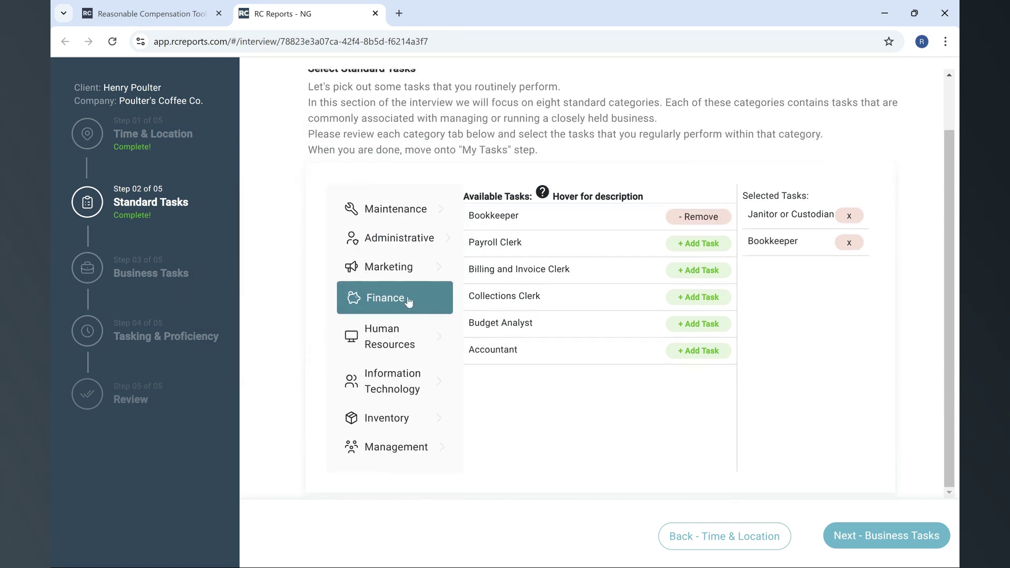
{"action": "left_click", "coordinate": [390, 466]}
{"action": "mouse_move", "coordinate": [525, 420]}
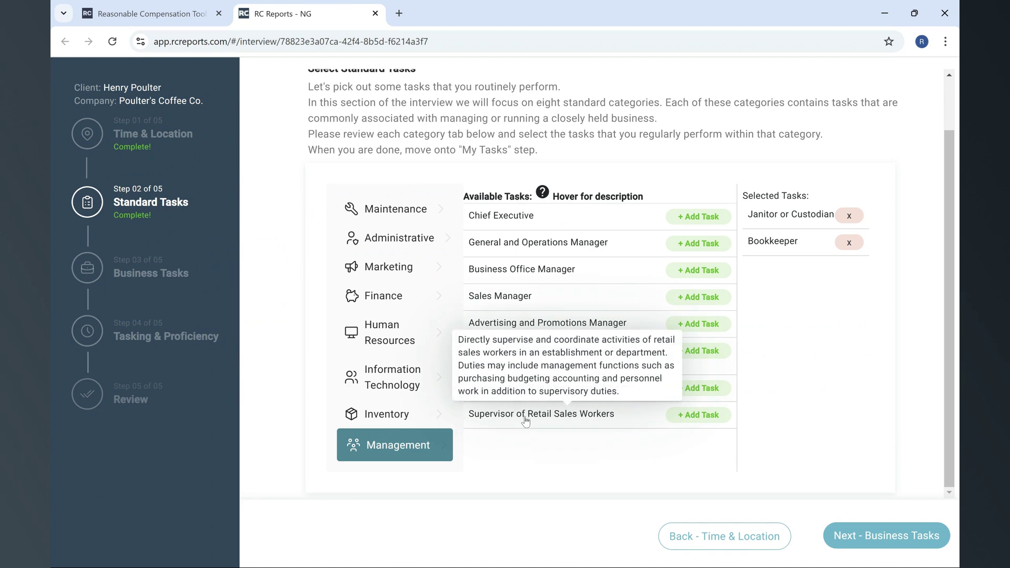
{"action": "left_click", "coordinate": [690, 414]}
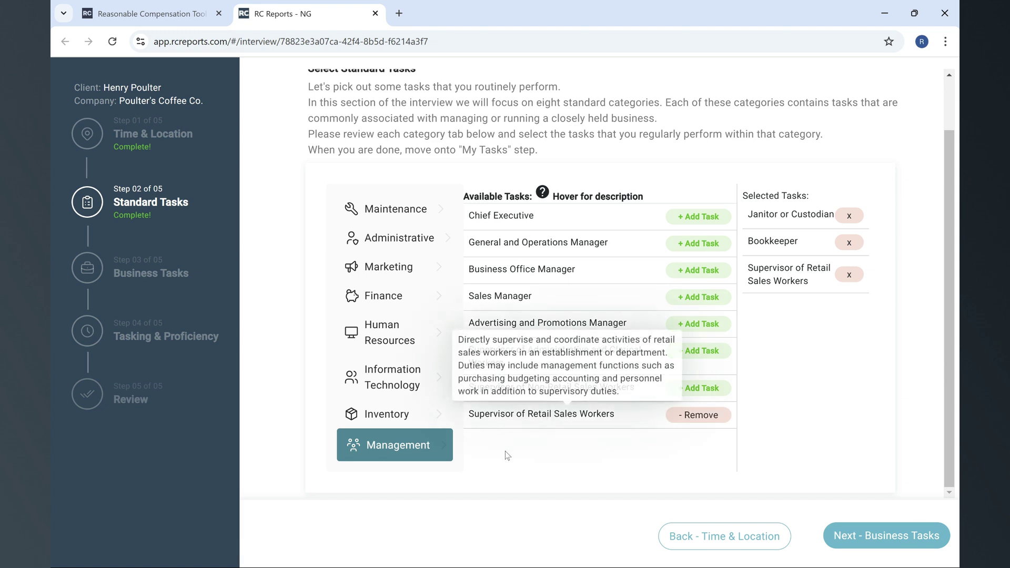
{"action": "scroll", "coordinate": [489, 455], "scroll_direction": "up", "scroll_amount": 1}
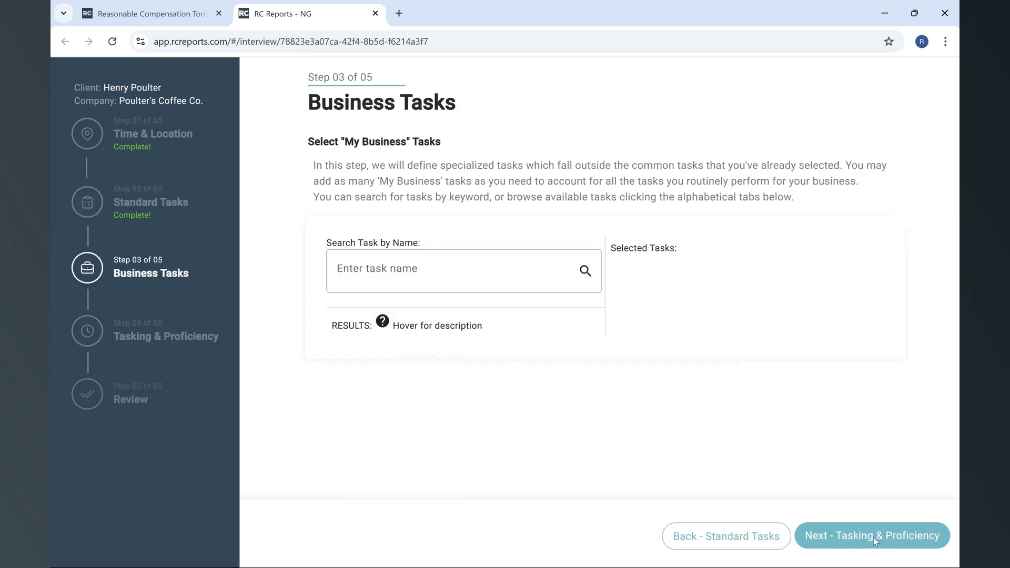
{"action": "left_click", "coordinate": [874, 542]}
Step: Search the business tasks for "coffee ro" and add Coffee Roaster to the selected tasks
{"action": "left_click", "coordinate": [441, 273]}
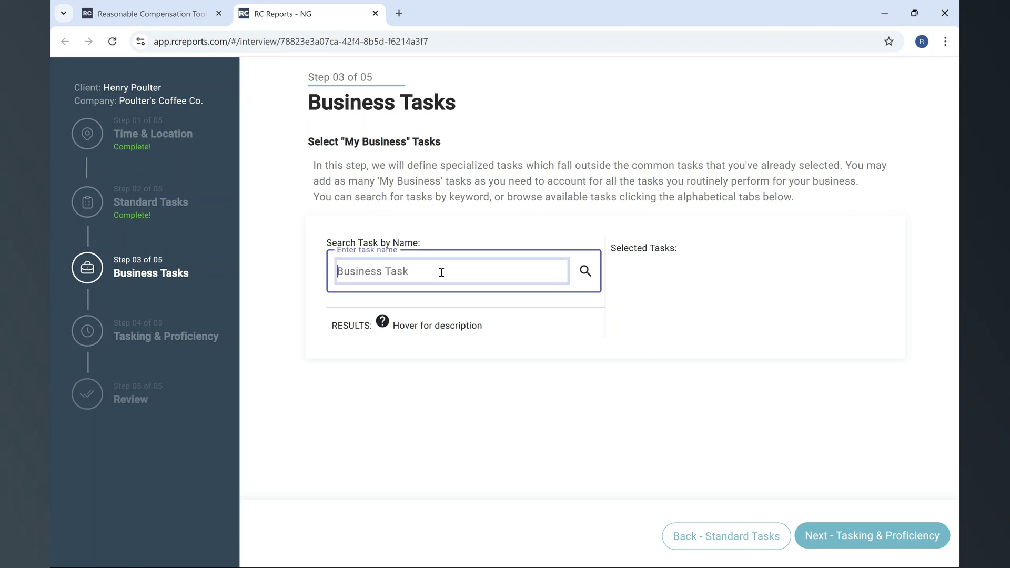
{"action": "type", "text": "coffee ro"}
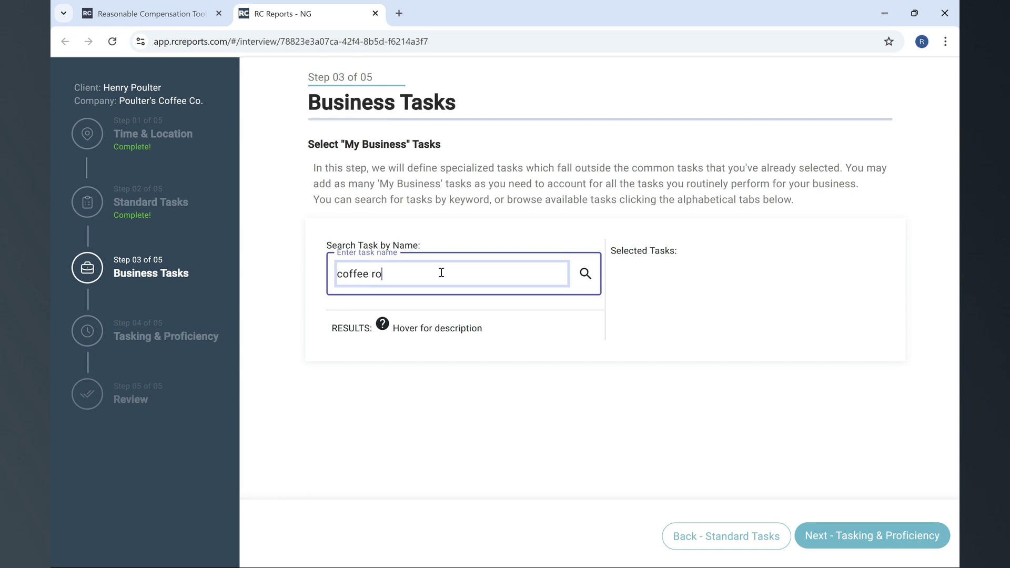
{"action": "mouse_move", "coordinate": [382, 353]}
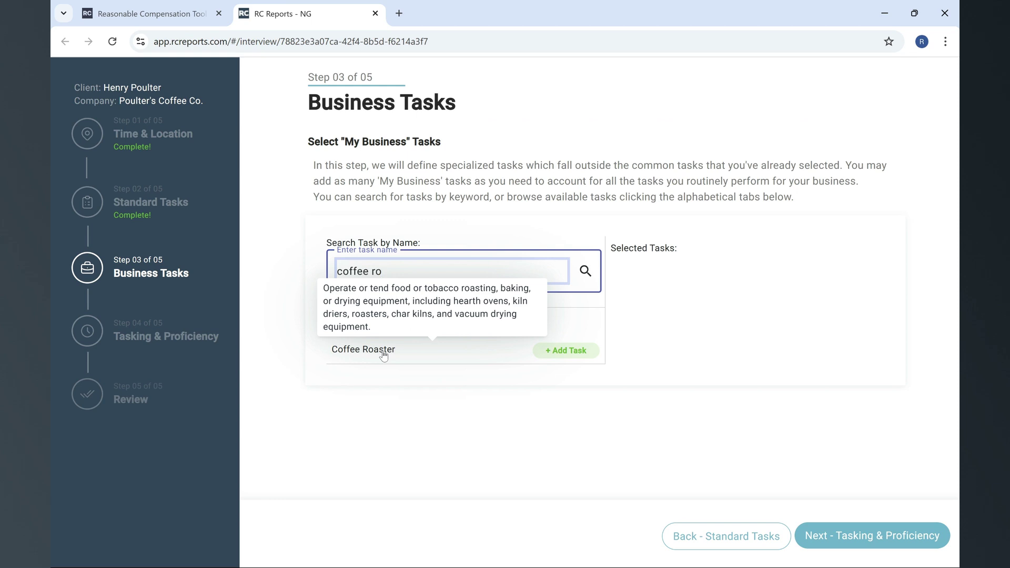
{"action": "left_click", "coordinate": [581, 357]}
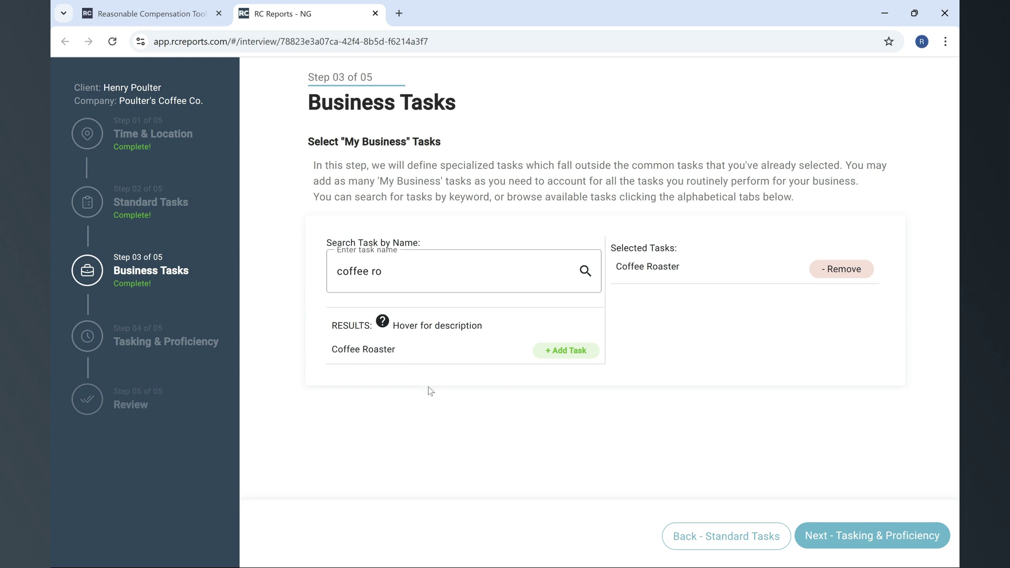
Step: Search the business tasks for "real estate" instead and review the matching tasks and their descriptions
{"action": "left_click", "coordinate": [404, 269]}
{"action": "key", "text": "BackSpace"}
{"action": "key", "text": "BackSpace"}
{"action": "key", "text": "BackSpace"}
{"action": "key", "text": "BackSpace"}
{"action": "key", "text": "BackSpace"}
{"action": "key", "text": "BackSpace"}
{"action": "key", "text": "BackSpace"}
{"action": "key", "text": "BackSpace"}
{"action": "key", "text": "BackSpace"}
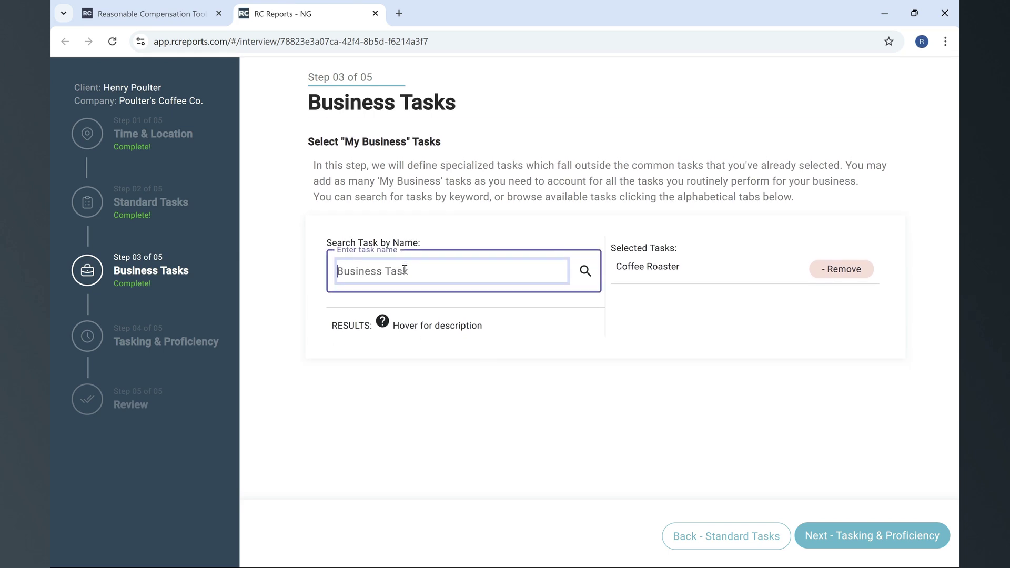
{"action": "type", "text": "real estate"}
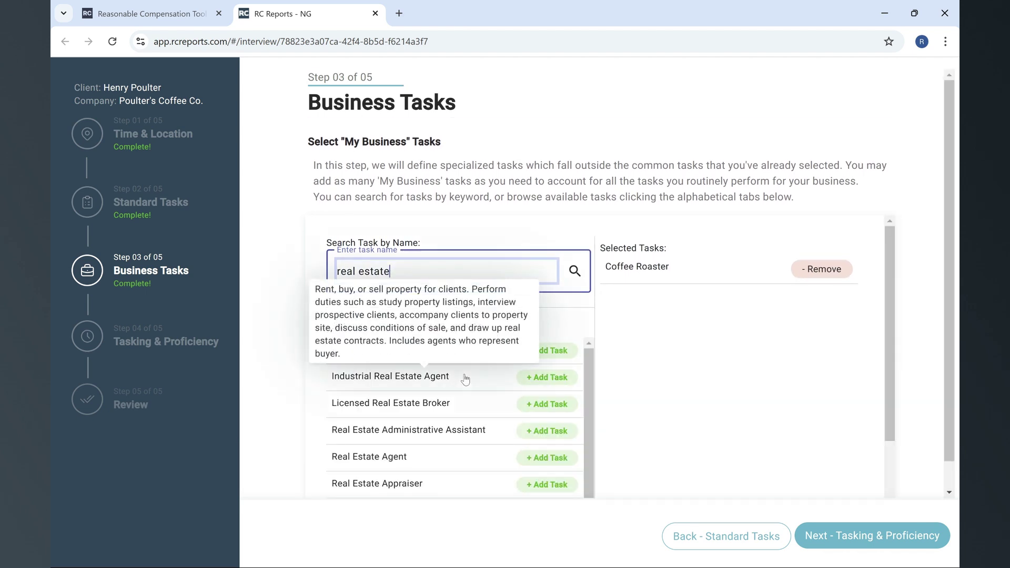
{"action": "scroll", "coordinate": [451, 389], "scroll_direction": "down", "scroll_amount": 1}
{"action": "mouse_move", "coordinate": [455, 400]}
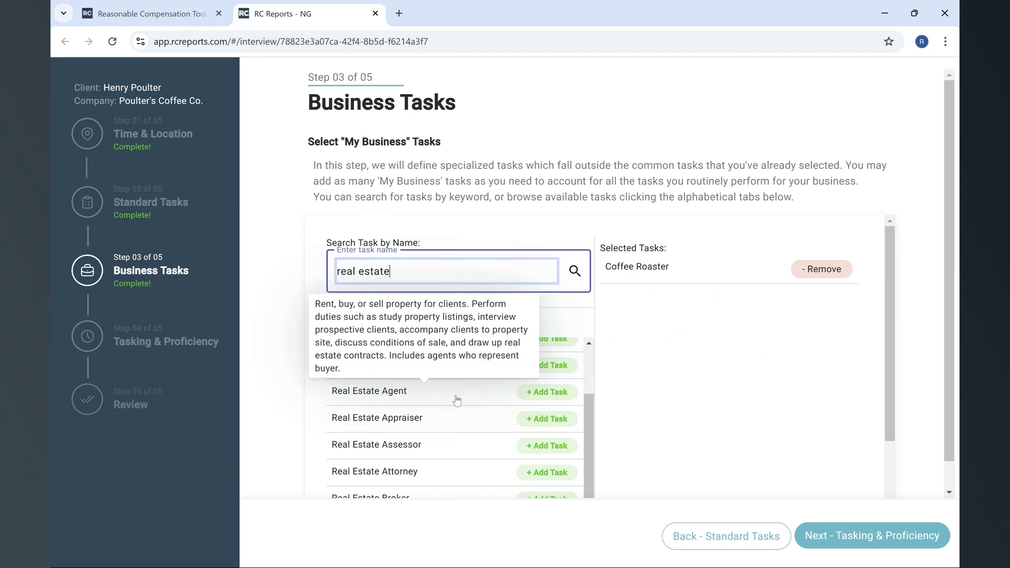
{"action": "scroll", "coordinate": [456, 402], "scroll_direction": "down", "scroll_amount": 3}
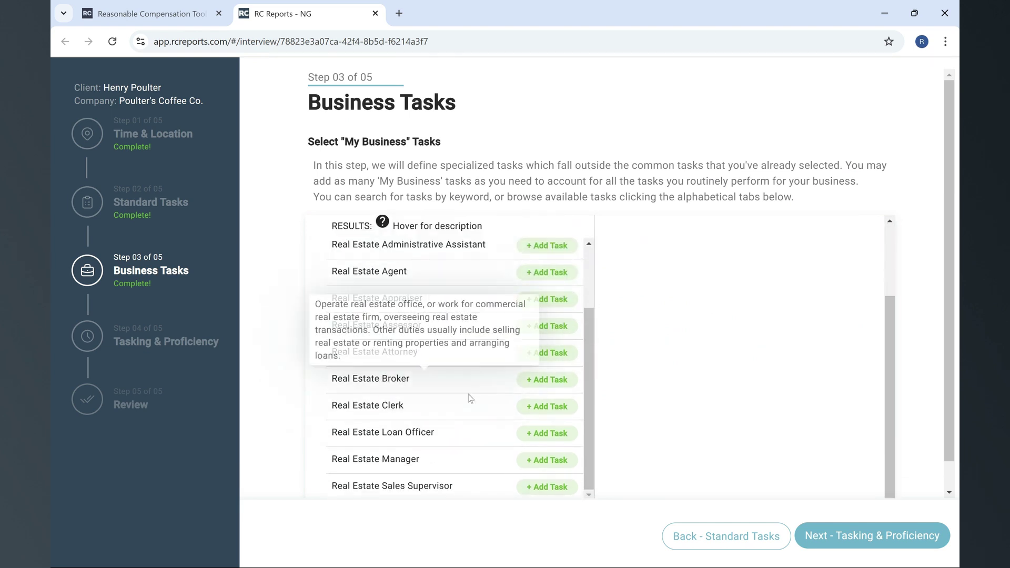
{"action": "mouse_move", "coordinate": [411, 379]}
{"action": "scroll", "coordinate": [451, 375], "scroll_direction": "up", "scroll_amount": 1}
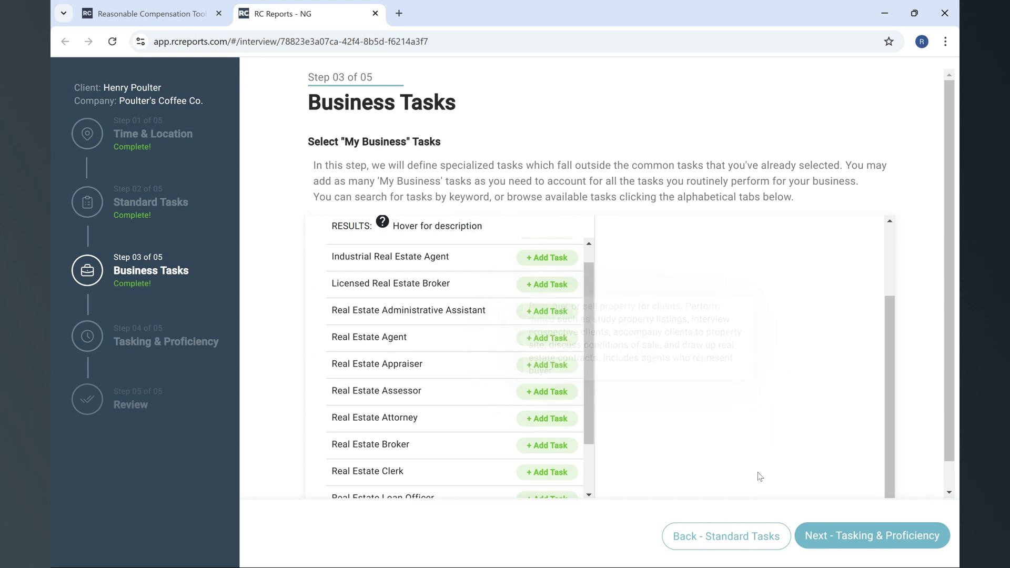
Step: Continue to the Tasking & Proficiency stage of the interview
{"action": "left_click", "coordinate": [855, 544]}
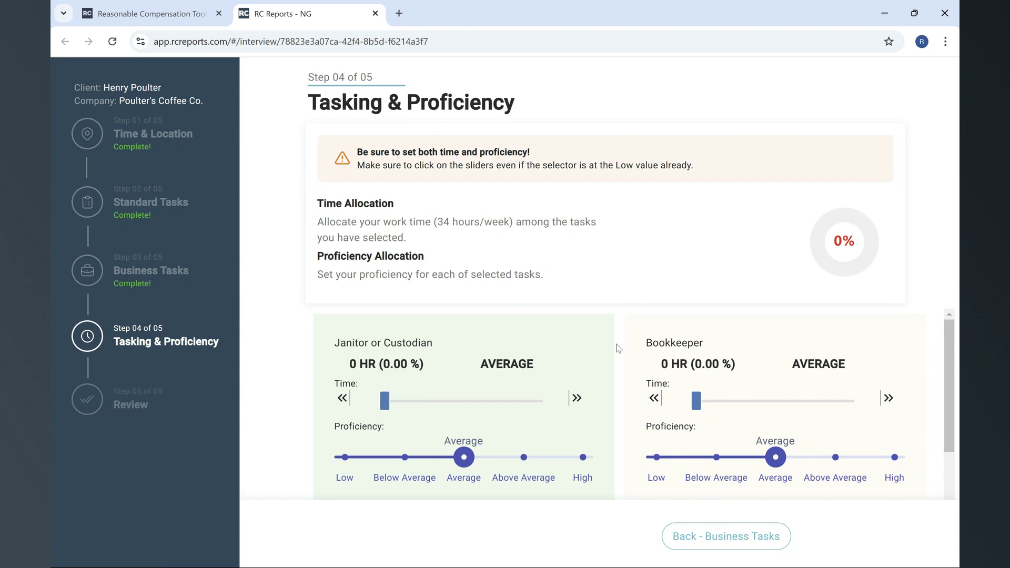
Step: Allocate 26% of the work time to Janitor or Custodian and 44% to Bookkeeper
{"action": "scroll", "coordinate": [619, 348], "scroll_direction": "down", "scroll_amount": 1}
{"action": "scroll", "coordinate": [481, 403], "scroll_direction": "up", "scroll_amount": 1}
{"action": "left_click_drag", "start_coordinate": [387, 401], "coordinate": [426, 400]}
{"action": "left_click_drag", "start_coordinate": [697, 409], "coordinate": [766, 404]}
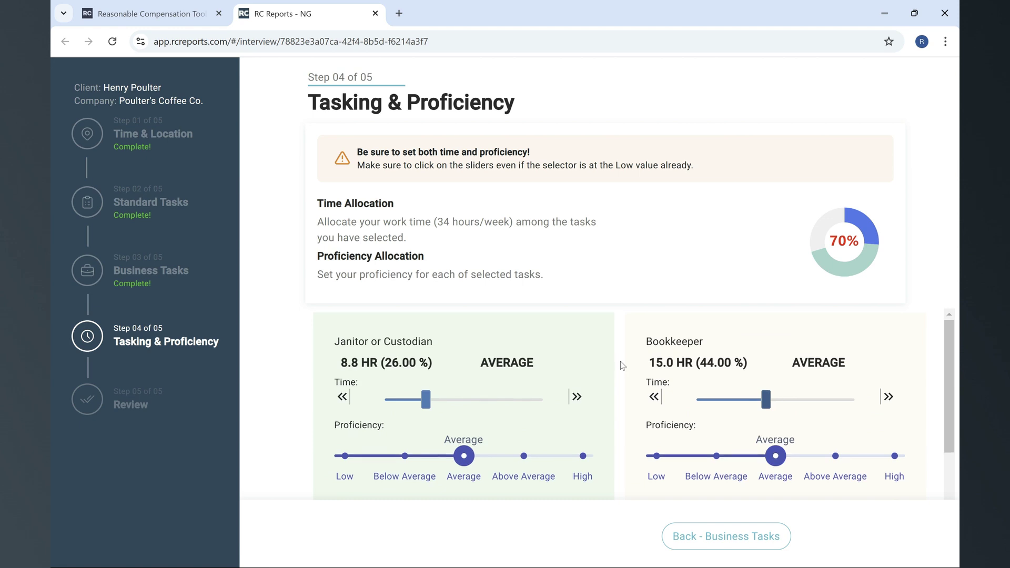
Step: Allocate 14% of the work time to Supervisor of Retail Sales Workers and raise Bookkeeper to 60%
{"action": "scroll", "coordinate": [620, 361], "scroll_direction": "down", "scroll_amount": 2}
{"action": "left_click_drag", "start_coordinate": [386, 443], "coordinate": [407, 443]}
{"action": "scroll", "coordinate": [418, 435], "scroll_direction": "up", "scroll_amount": 2}
{"action": "left_click_drag", "start_coordinate": [767, 402], "coordinate": [796, 417]}
Step: Lower the Supervisor of Retail Sales Workers time to 11% and allocate 3% to Coffee Roaster
{"action": "scroll", "coordinate": [777, 453], "scroll_direction": "down", "scroll_amount": 2}
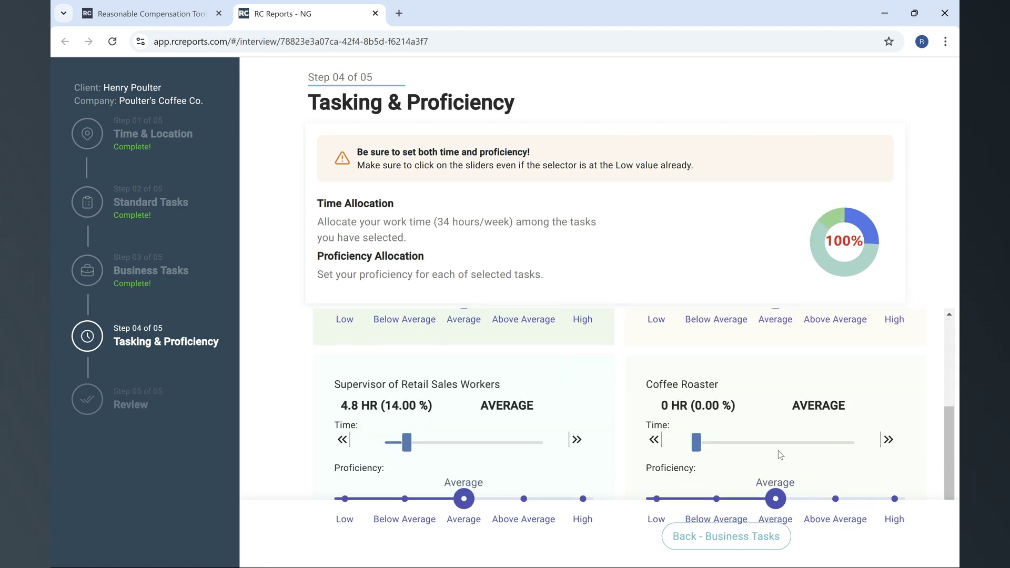
{"action": "left_click_drag", "start_coordinate": [408, 441], "coordinate": [400, 442]}
{"action": "scroll", "coordinate": [645, 435], "scroll_direction": "up", "scroll_amount": 2}
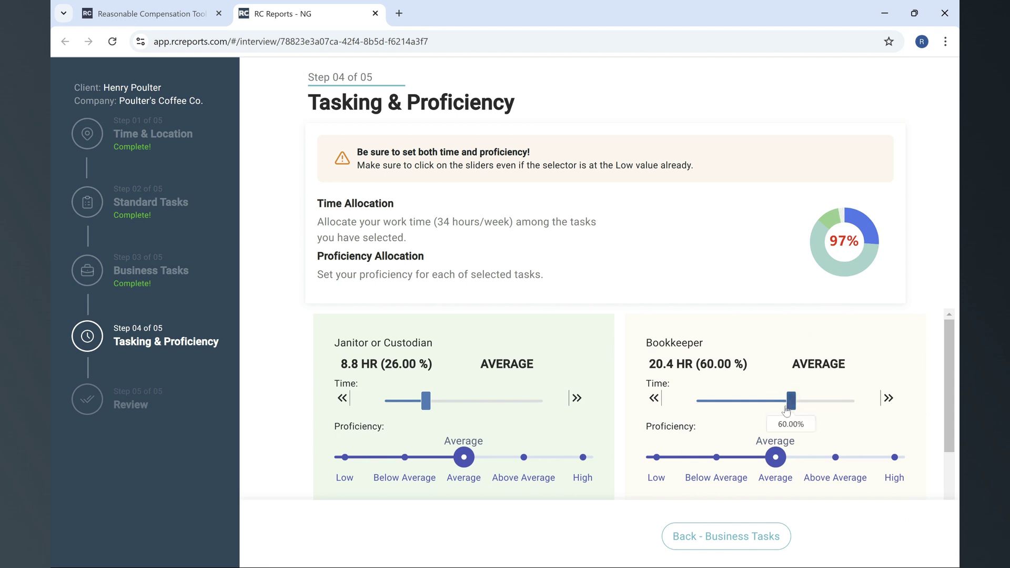
{"action": "scroll", "coordinate": [699, 463], "scroll_direction": "down", "scroll_amount": 2}
{"action": "left_click", "coordinate": [695, 443]}
{"action": "scroll", "coordinate": [700, 442], "scroll_direction": "up", "scroll_amount": 2}
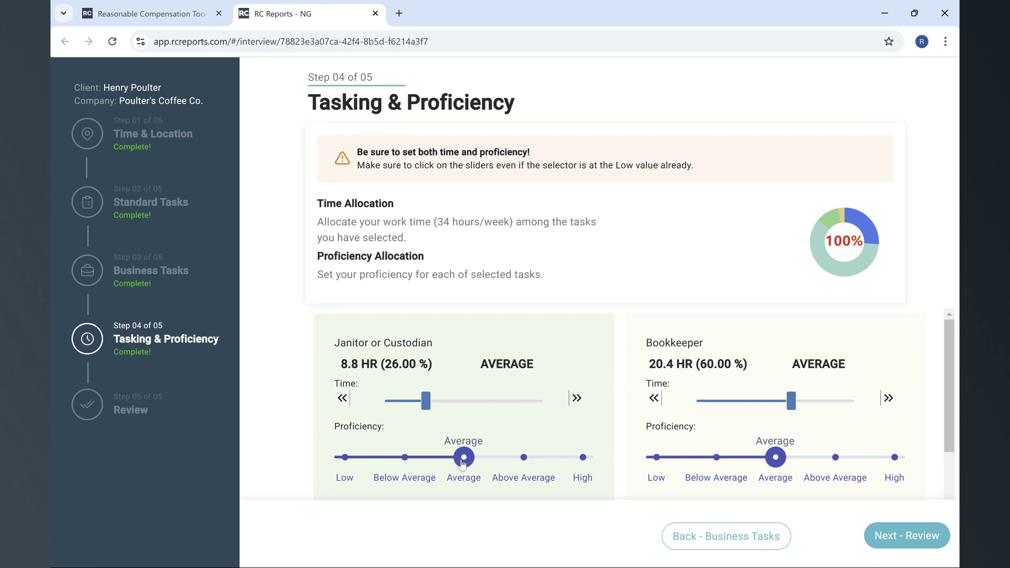
Step: Set proficiency to Below Average for Janitor or Custodian and Above Average for Bookkeeper and Supervisor of Retail Sales Workers
{"action": "left_click_drag", "start_coordinate": [462, 463], "coordinate": [412, 465]}
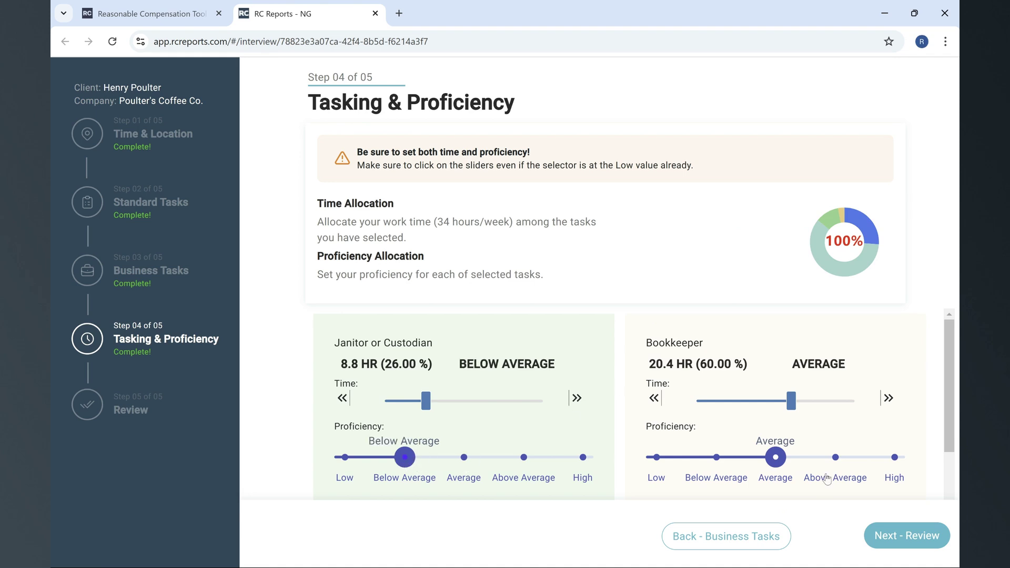
{"action": "left_click_drag", "start_coordinate": [778, 463], "coordinate": [832, 456]}
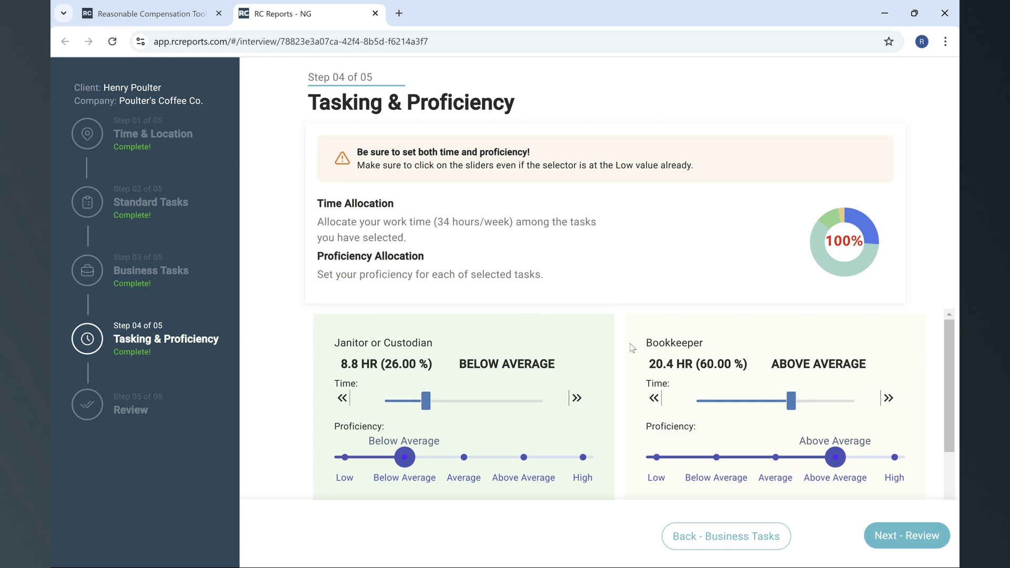
{"action": "scroll", "coordinate": [631, 348], "scroll_direction": "down", "scroll_amount": 3}
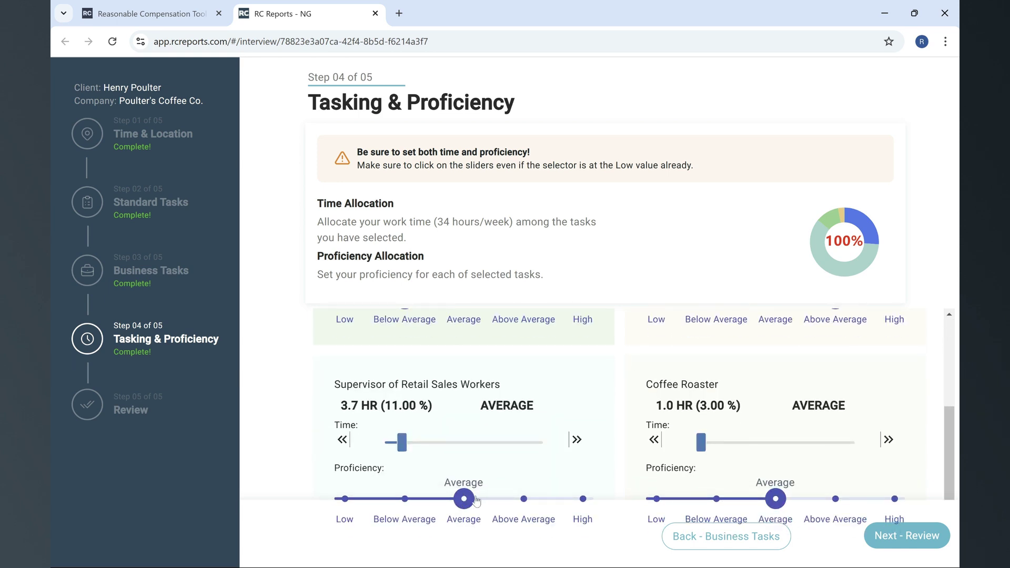
{"action": "scroll", "coordinate": [465, 499], "scroll_direction": "up", "scroll_amount": 3}
{"action": "scroll", "coordinate": [523, 463], "scroll_direction": "down", "scroll_amount": 3}
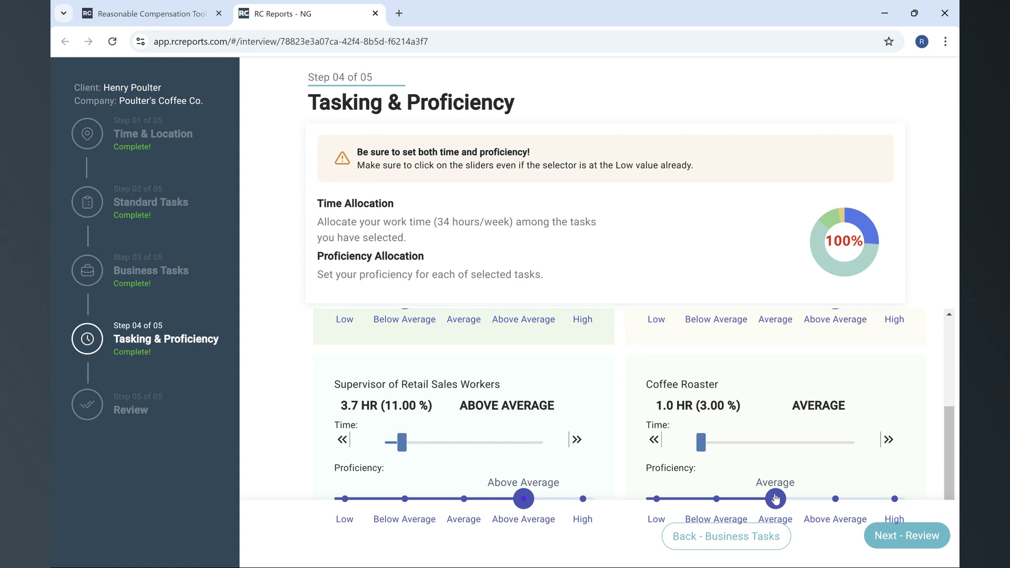
Step: Continue to the Review stage and open the draft reasonable compensation report
{"action": "left_click", "coordinate": [907, 539]}
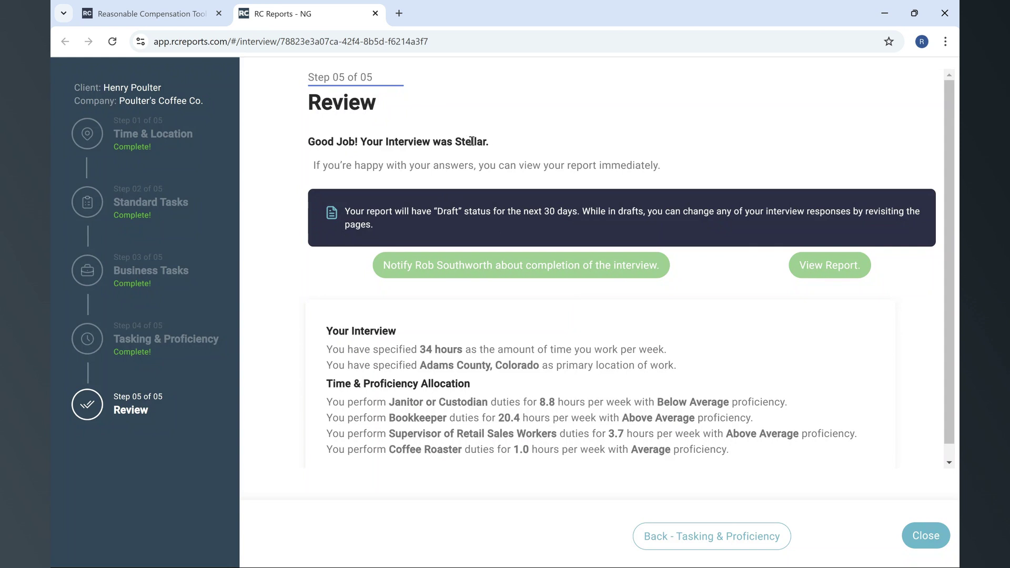
{"action": "left_click", "coordinate": [823, 269]}
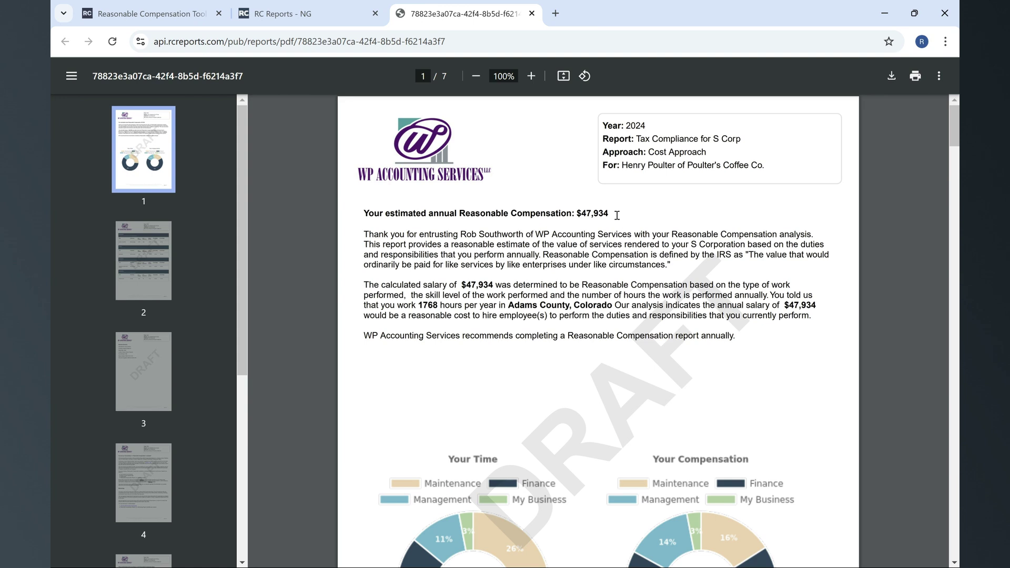
Step: Examine the estimated annual compensation, the wage tables per task category and the business summary on the report's first three pages
{"action": "left_click_drag", "start_coordinate": [612, 216], "coordinate": [575, 218]}
{"action": "scroll", "coordinate": [663, 320], "scroll_direction": "down", "scroll_amount": 8}
{"action": "scroll", "coordinate": [657, 397], "scroll_direction": "down", "scroll_amount": 6}
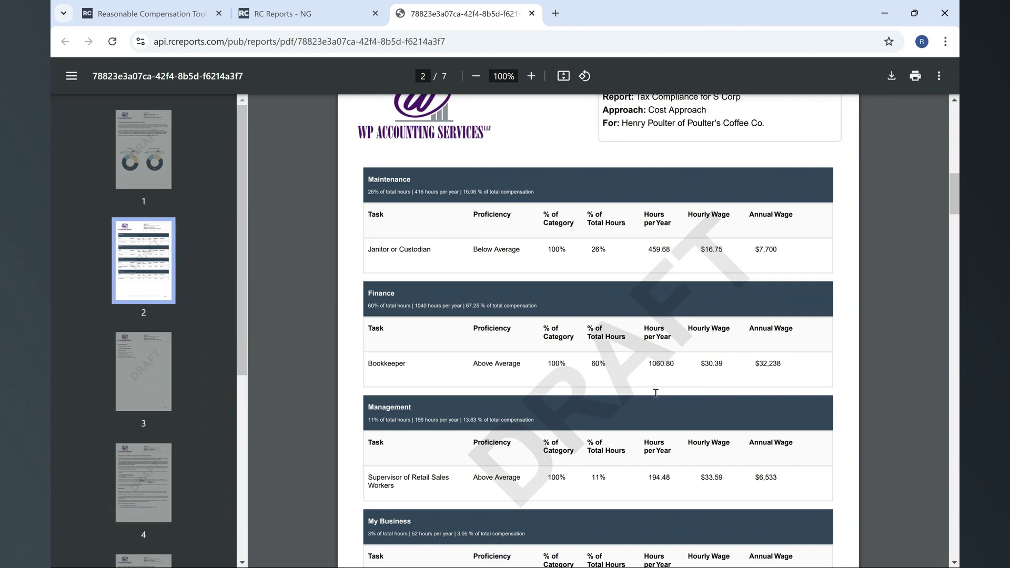
{"action": "scroll", "coordinate": [655, 394], "scroll_direction": "down", "scroll_amount": 12}
{"action": "scroll", "coordinate": [657, 397], "scroll_direction": "down", "scroll_amount": 1}
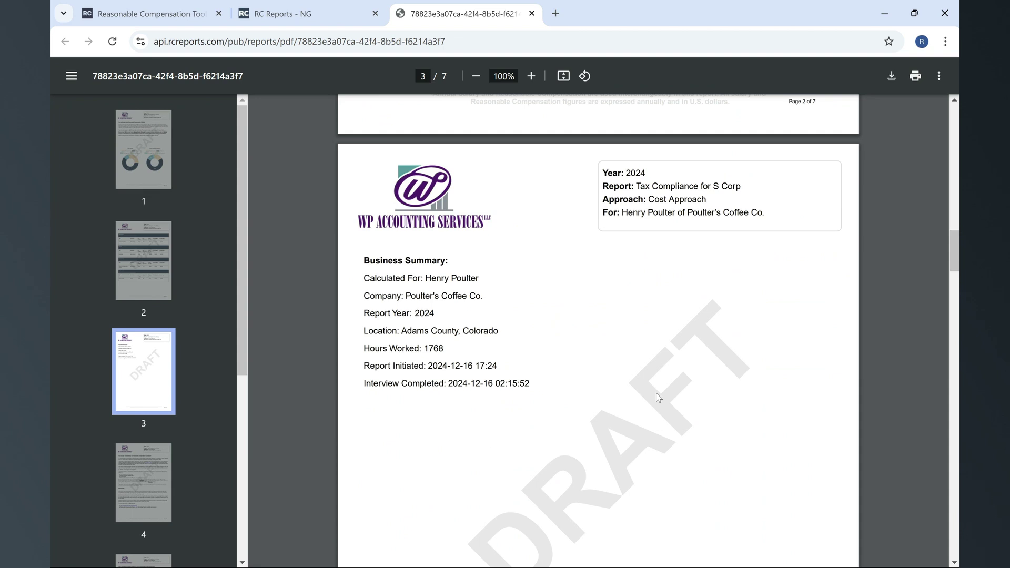
Step: Read page 4 on how the compensation was calculated and highlight the text of its Methodology section
{"action": "scroll", "coordinate": [655, 393], "scroll_direction": "down", "scroll_amount": 7}
{"action": "scroll", "coordinate": [656, 396], "scroll_direction": "down", "scroll_amount": 5}
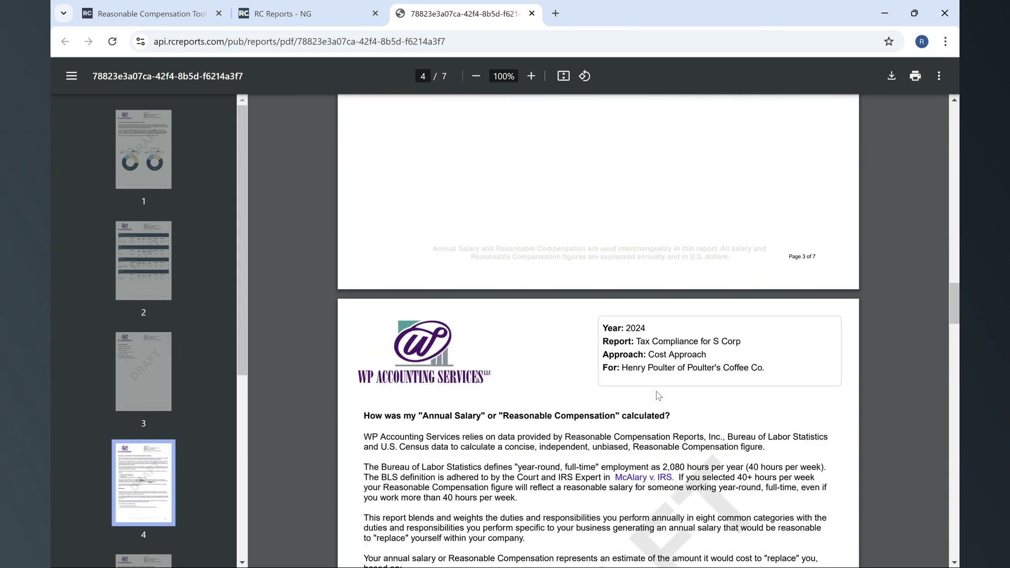
{"action": "scroll", "coordinate": [657, 387], "scroll_direction": "down", "scroll_amount": 1}
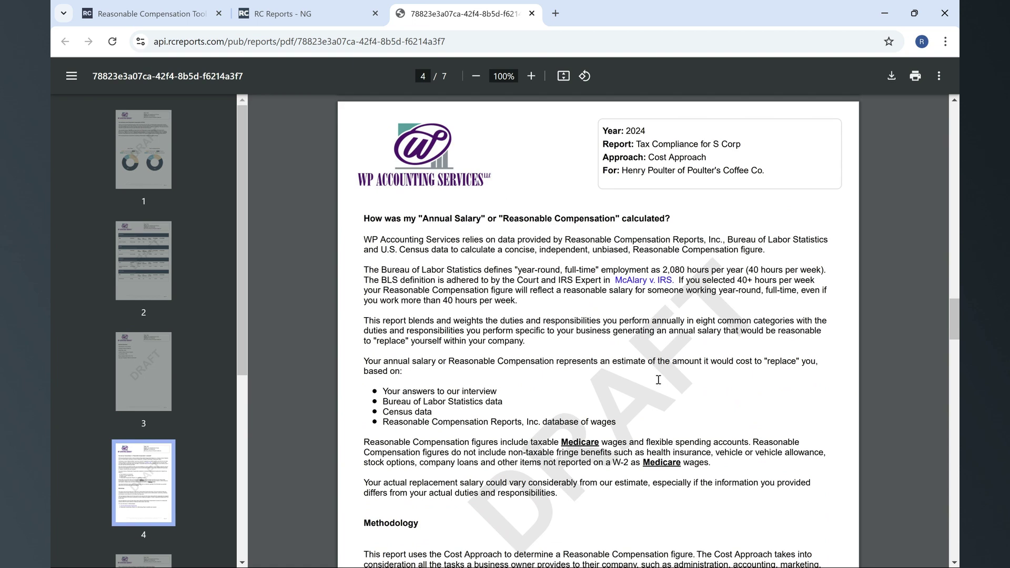
{"action": "scroll", "coordinate": [658, 378], "scroll_direction": "down", "scroll_amount": 2}
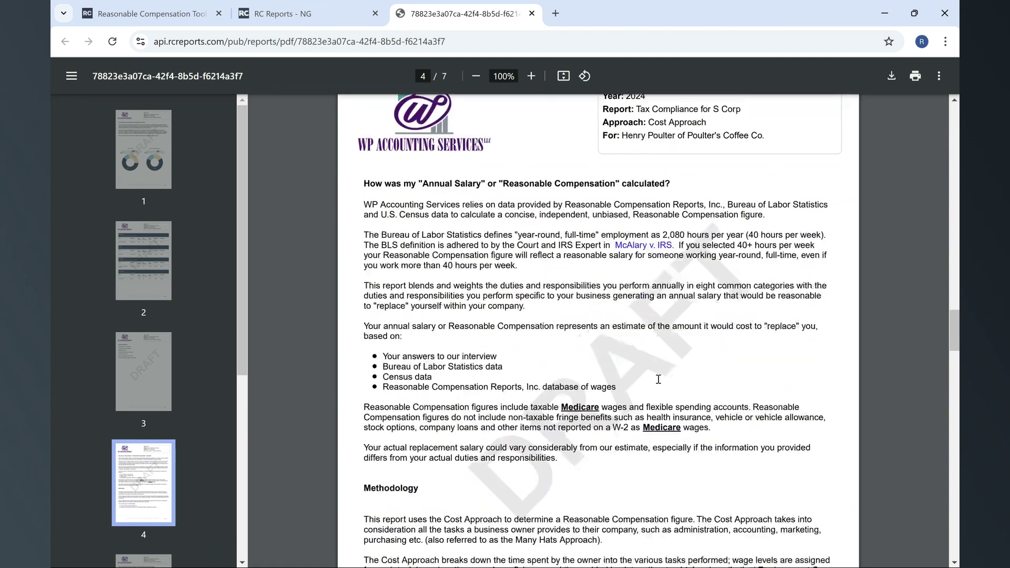
{"action": "scroll", "coordinate": [658, 387], "scroll_direction": "down", "scroll_amount": 1}
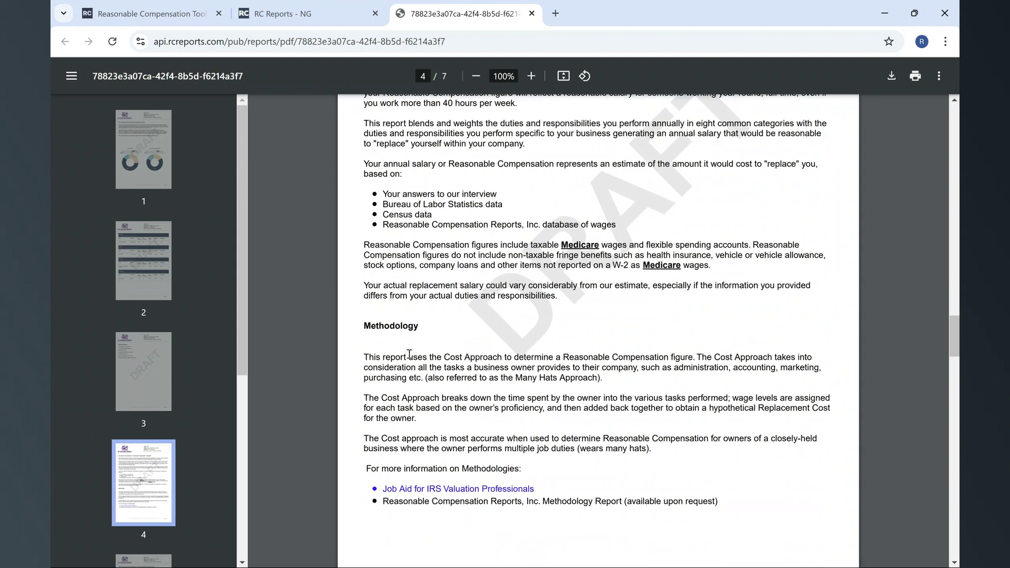
{"action": "left_click_drag", "start_coordinate": [366, 359], "coordinate": [721, 503]}
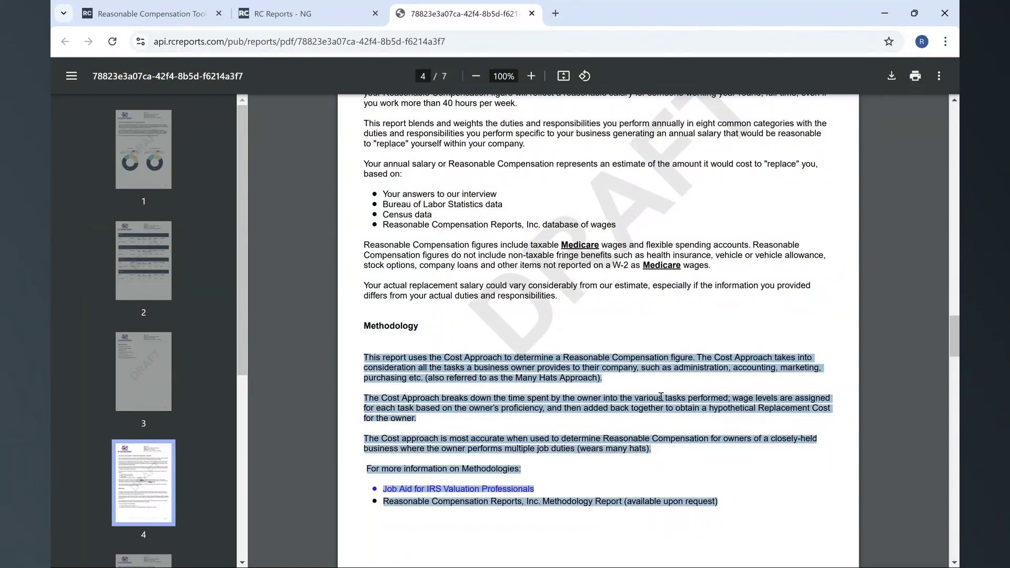
Step: Examine the other considerations, the Appendix A task descriptions and the sample corporate minutes on pages 5 to 7
{"action": "scroll", "coordinate": [715, 394], "scroll_direction": "down", "scroll_amount": 6}
{"action": "scroll", "coordinate": [715, 394], "scroll_direction": "down", "scroll_amount": 4}
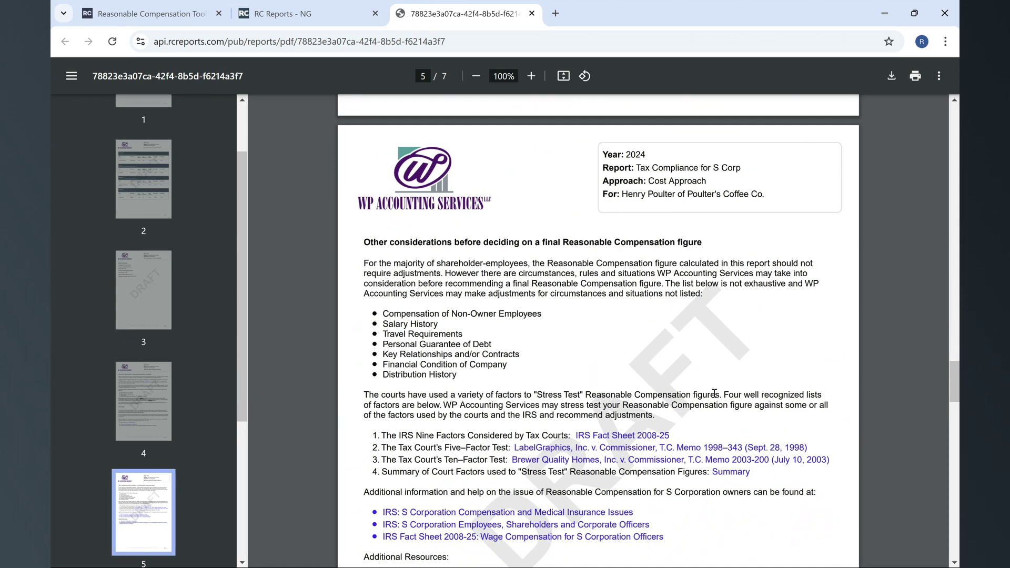
{"action": "scroll", "coordinate": [713, 393], "scroll_direction": "down", "scroll_amount": 9}
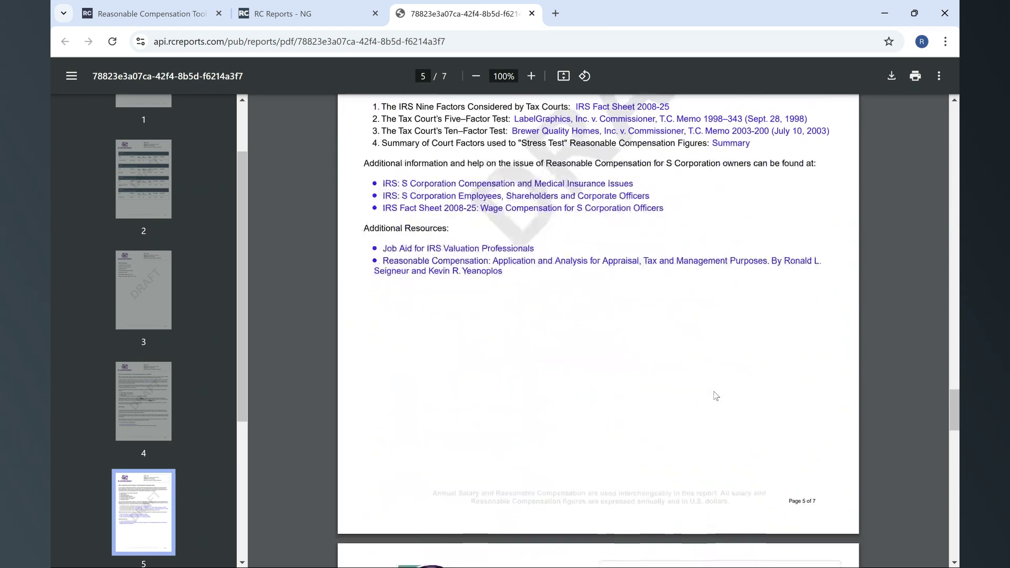
{"action": "scroll", "coordinate": [715, 394], "scroll_direction": "down", "scroll_amount": 5}
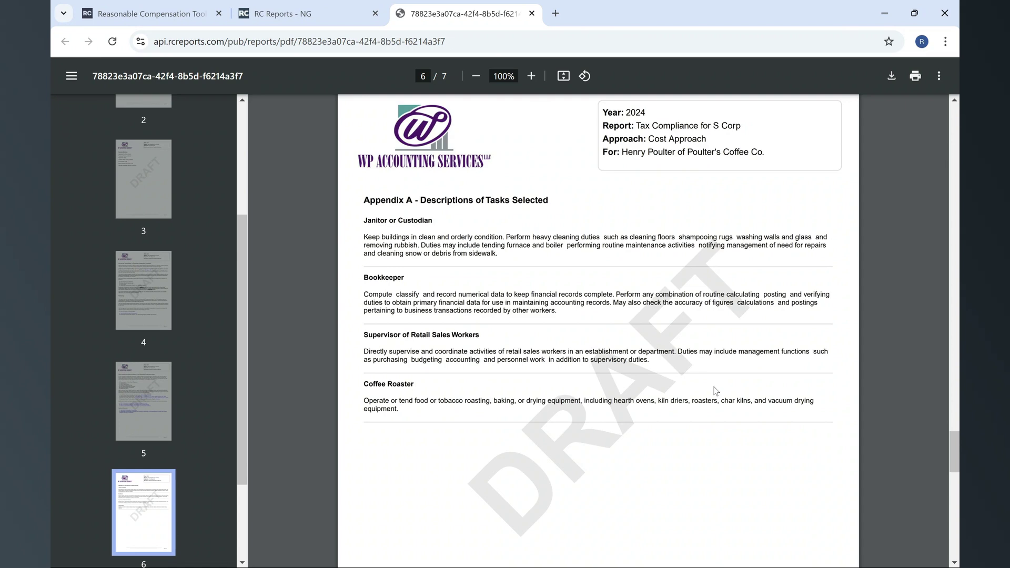
{"action": "scroll", "coordinate": [715, 389], "scroll_direction": "down", "scroll_amount": 6}
{"action": "scroll", "coordinate": [715, 391], "scroll_direction": "down", "scroll_amount": 6}
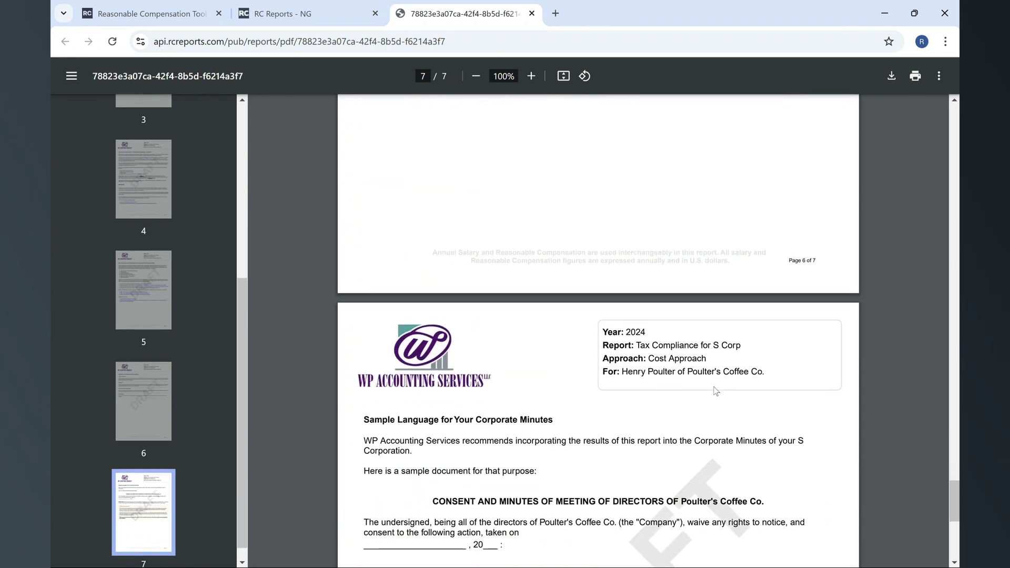
{"action": "scroll", "coordinate": [715, 390], "scroll_direction": "down", "scroll_amount": 1}
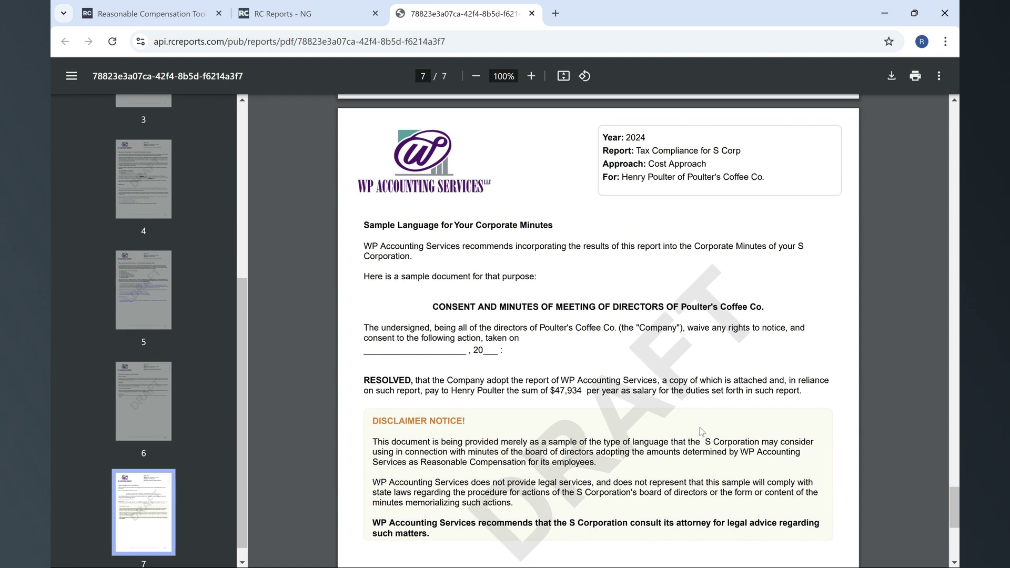
Step: Look back through the report's pages from the sample corporate minutes to the estimated compensation on page 1
{"action": "scroll", "coordinate": [700, 427], "scroll_direction": "up", "scroll_amount": 8}
{"action": "scroll", "coordinate": [654, 364], "scroll_direction": "up", "scroll_amount": 4}
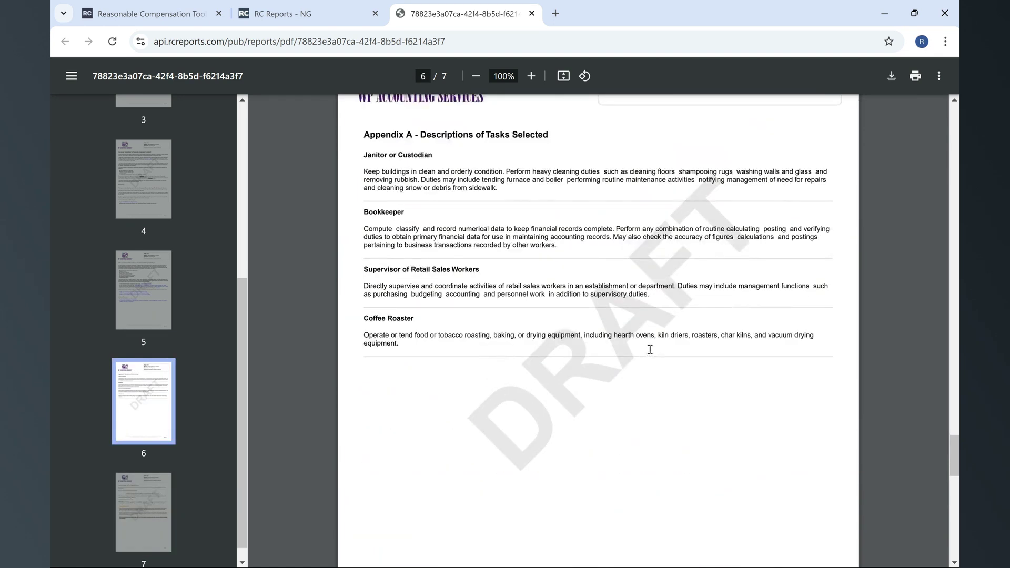
{"action": "scroll", "coordinate": [626, 339], "scroll_direction": "up", "scroll_amount": 9}
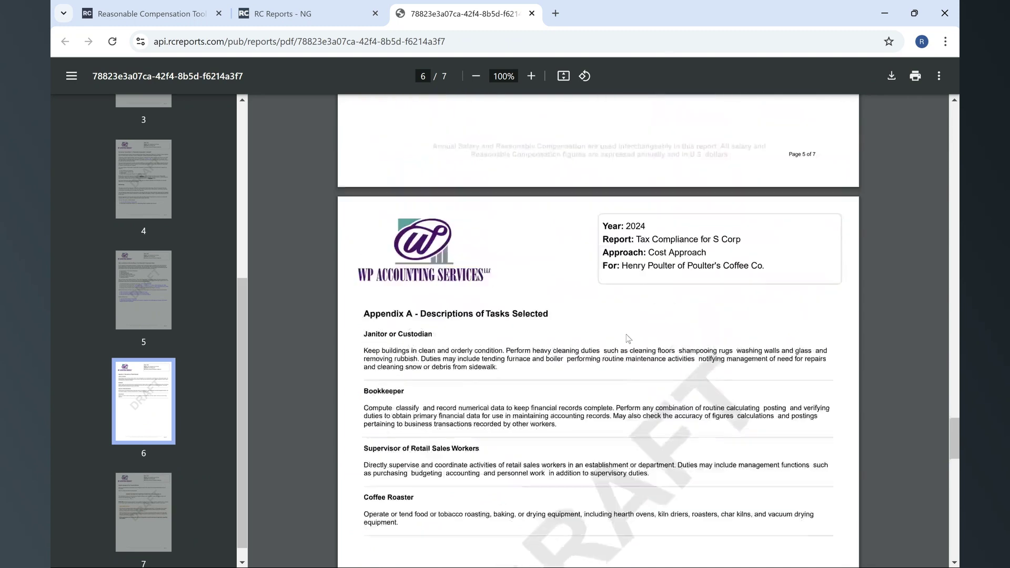
{"action": "scroll", "coordinate": [579, 303], "scroll_direction": "up", "scroll_amount": 6}
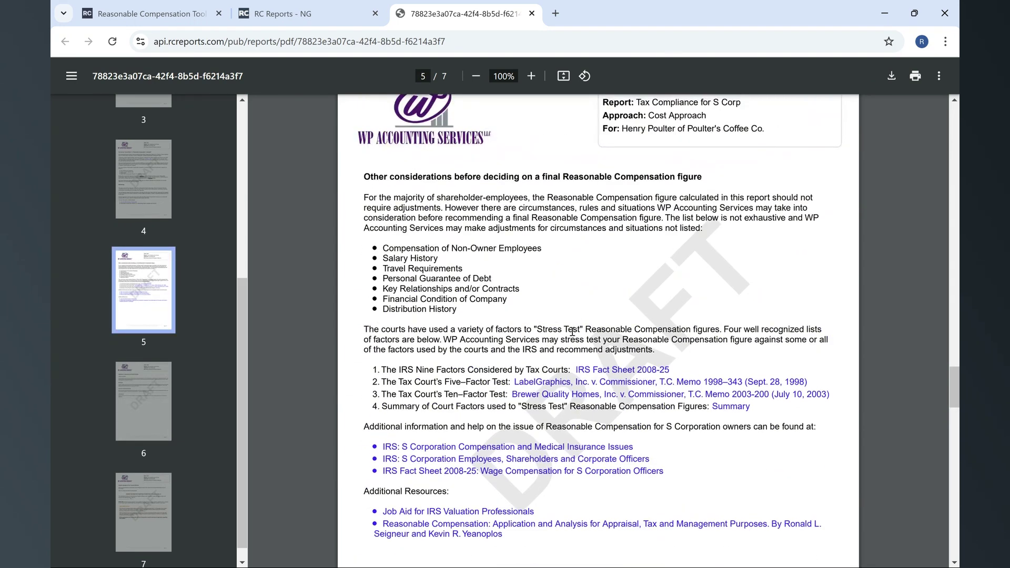
{"action": "scroll", "coordinate": [572, 332], "scroll_direction": "up", "scroll_amount": 12}
{"action": "scroll", "coordinate": [570, 330], "scroll_direction": "up", "scroll_amount": 12}
{"action": "scroll", "coordinate": [571, 333], "scroll_direction": "up", "scroll_amount": 10}
{"action": "scroll", "coordinate": [570, 329], "scroll_direction": "up", "scroll_amount": 10}
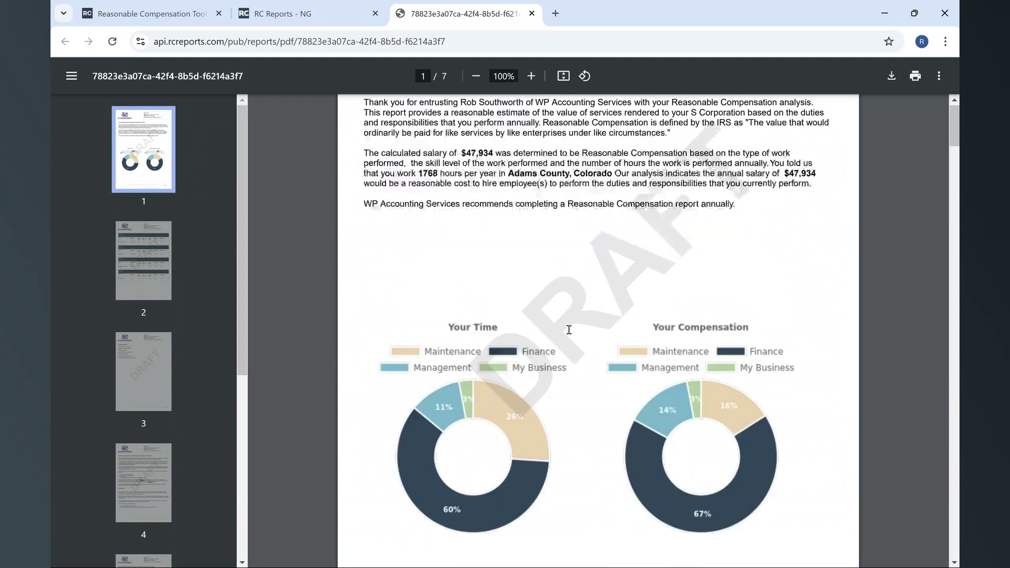
{"action": "scroll", "coordinate": [569, 330], "scroll_direction": "up", "scroll_amount": 3}
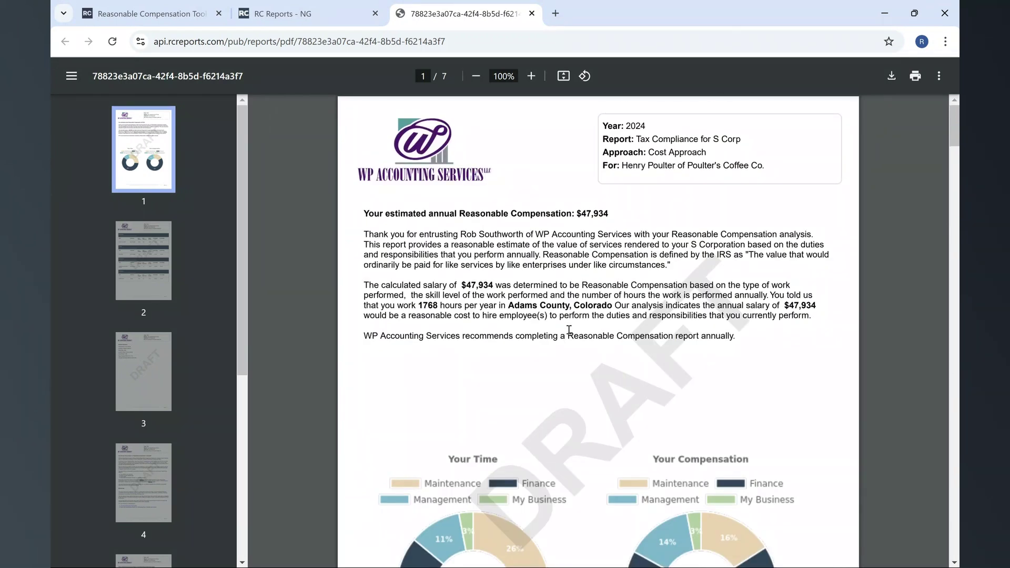